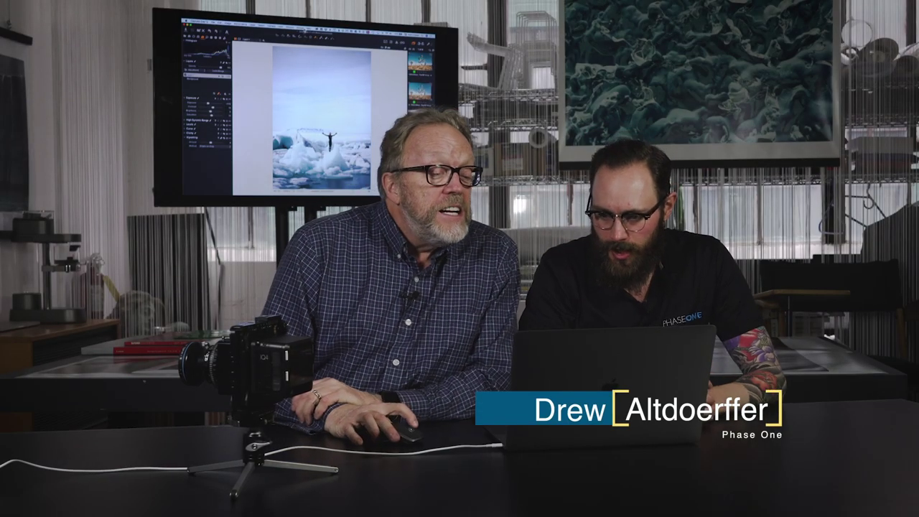
- Switch to the 20181202 IQ4 test images session and clone the variant of the covered bridge image P0000736.IIQ
{"action": "left_click", "coordinate": [290, 25]}
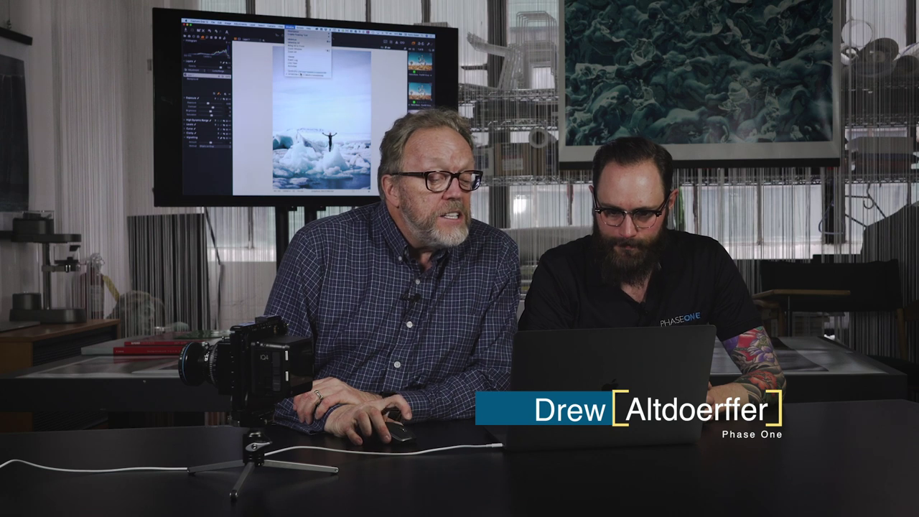
{"action": "left_click", "coordinate": [300, 66]}
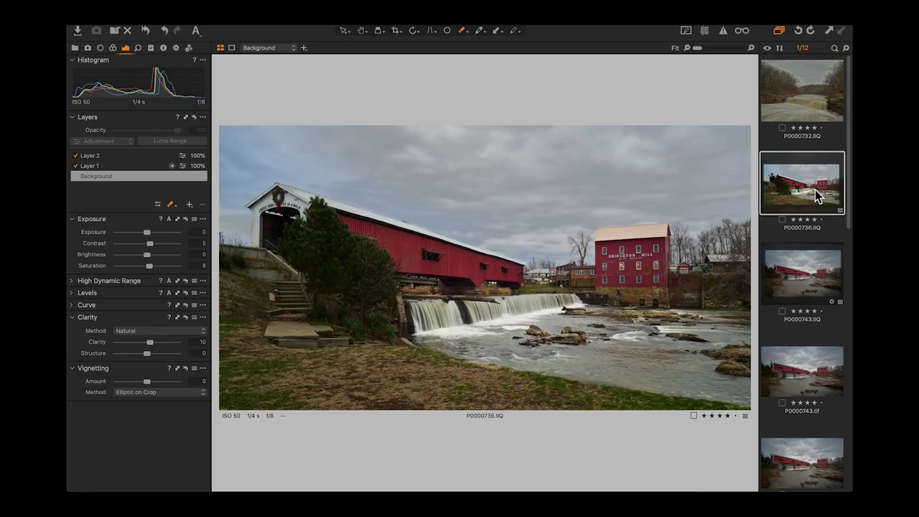
{"action": "right_click", "coordinate": [816, 196]}
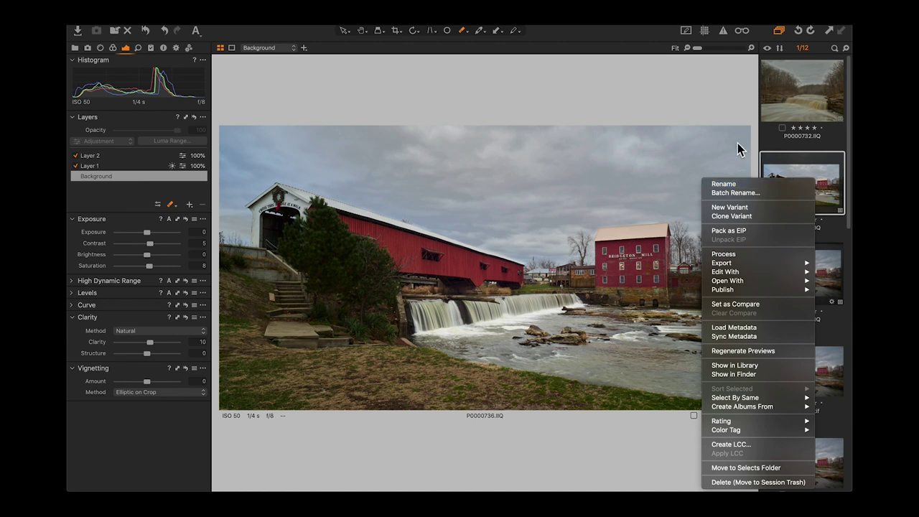
{"action": "left_click", "coordinate": [734, 214]}
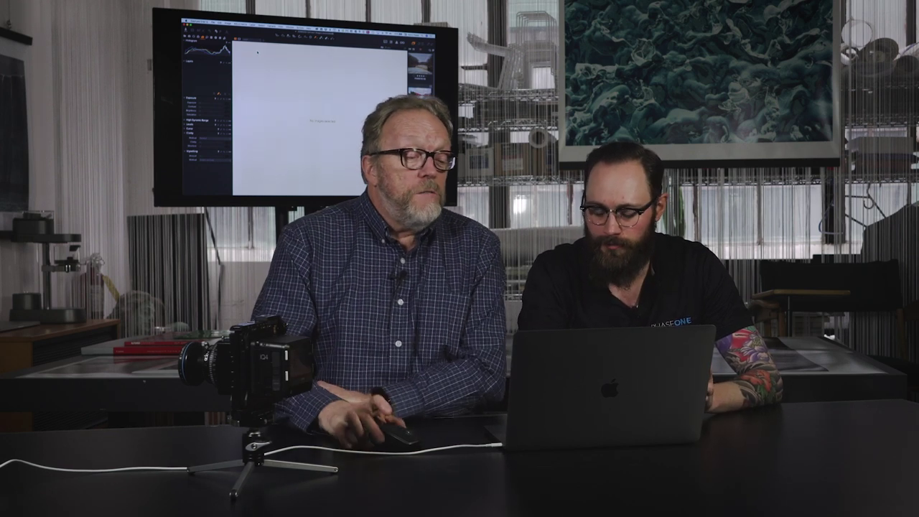
- Apply the saved workspace "KWR main edit c1v12 a"
{"action": "left_click", "coordinate": [290, 24]}
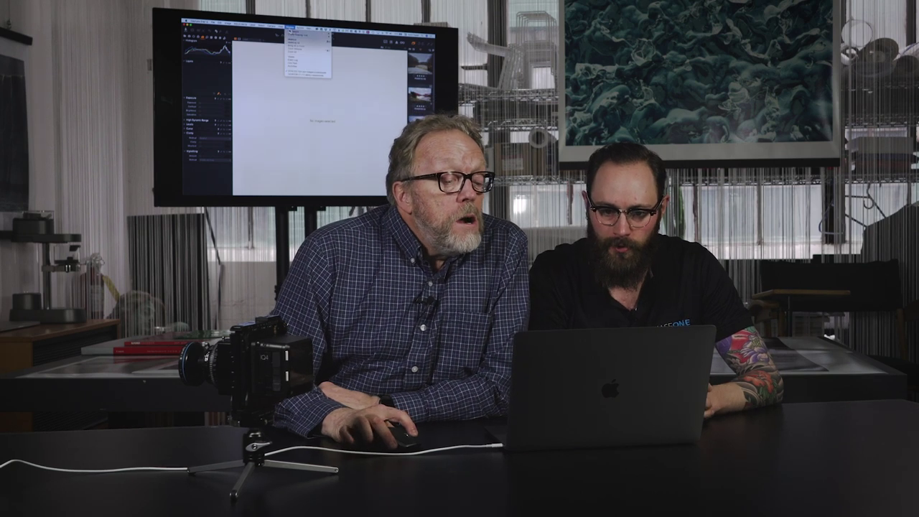
{"action": "mouse_move", "coordinate": [309, 34]}
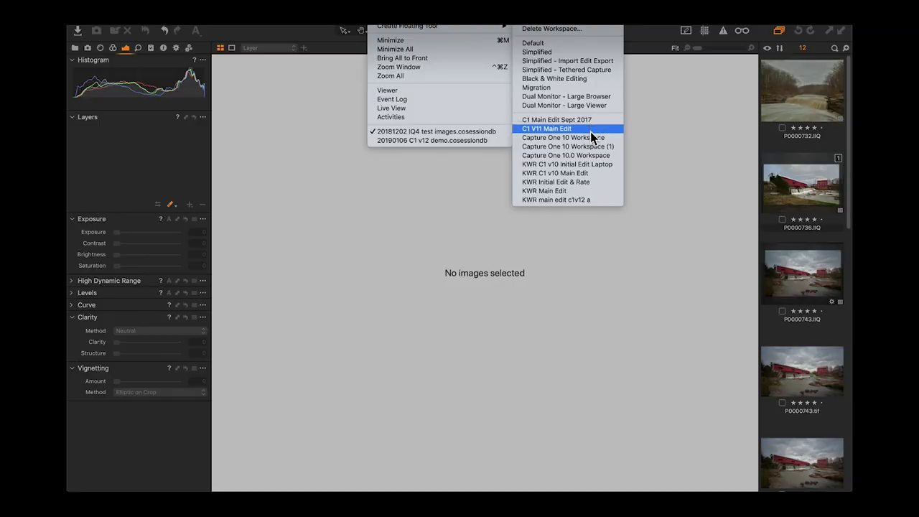
{"action": "left_click", "coordinate": [588, 199]}
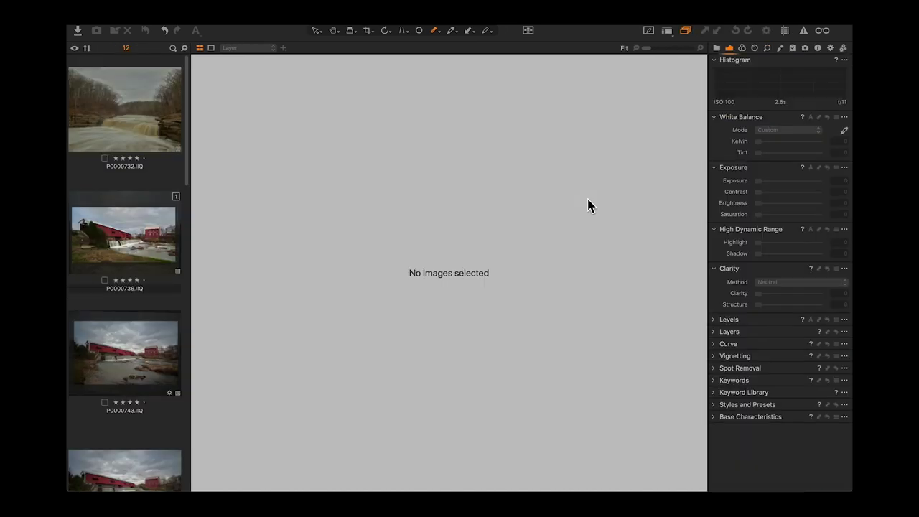
- Find and select the raw image P0000748.IIQ in the browser and reset all of its adjustments
{"action": "left_click", "coordinate": [155, 237]}
{"action": "scroll", "coordinate": [145, 236], "scroll_direction": "down", "scroll_amount": 5}
{"action": "scroll", "coordinate": [145, 236], "scroll_direction": "down", "scroll_amount": 10}
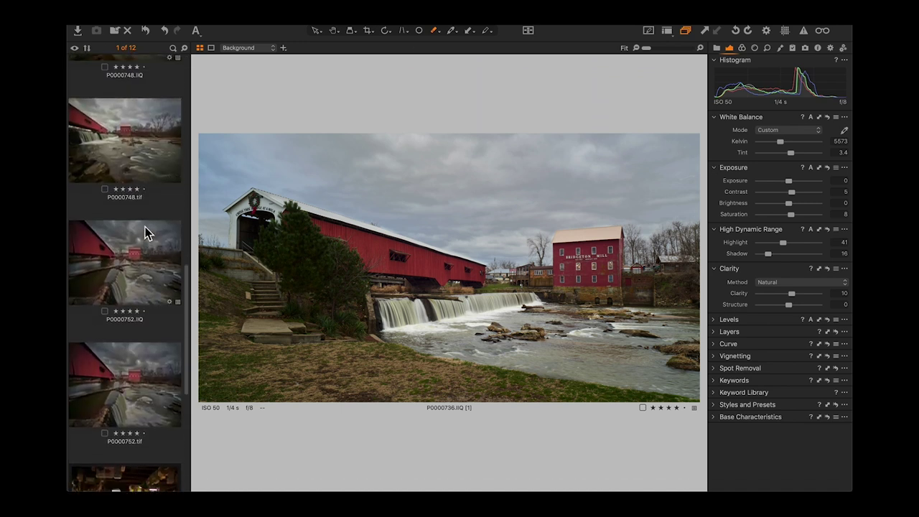
{"action": "scroll", "coordinate": [146, 234], "scroll_direction": "up", "scroll_amount": 2}
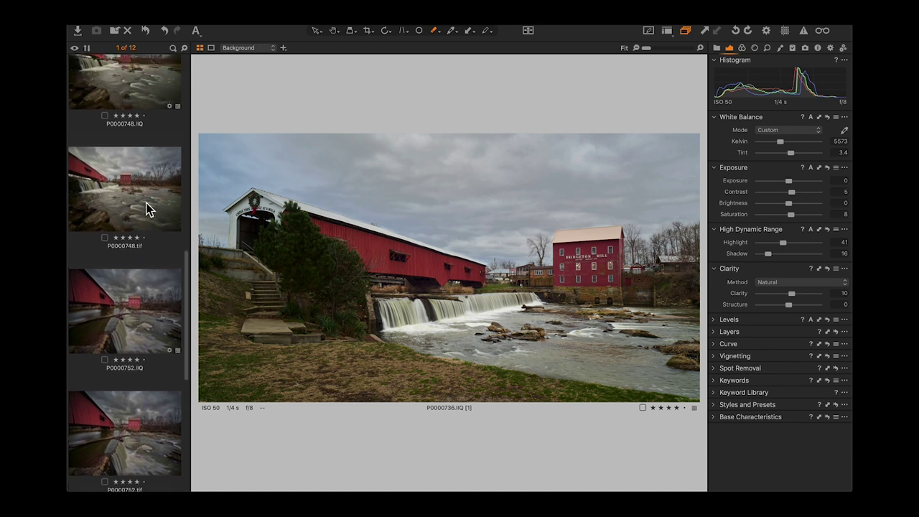
{"action": "left_click", "coordinate": [146, 208]}
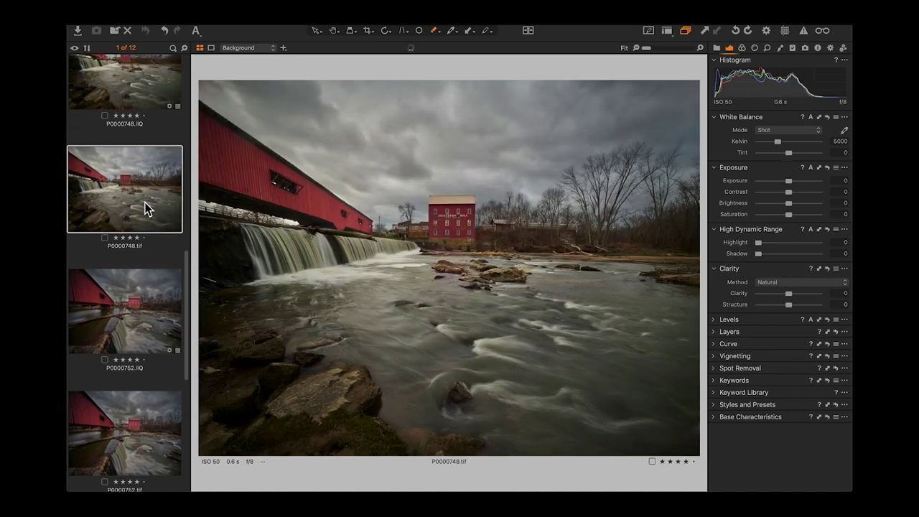
{"action": "left_click", "coordinate": [151, 100]}
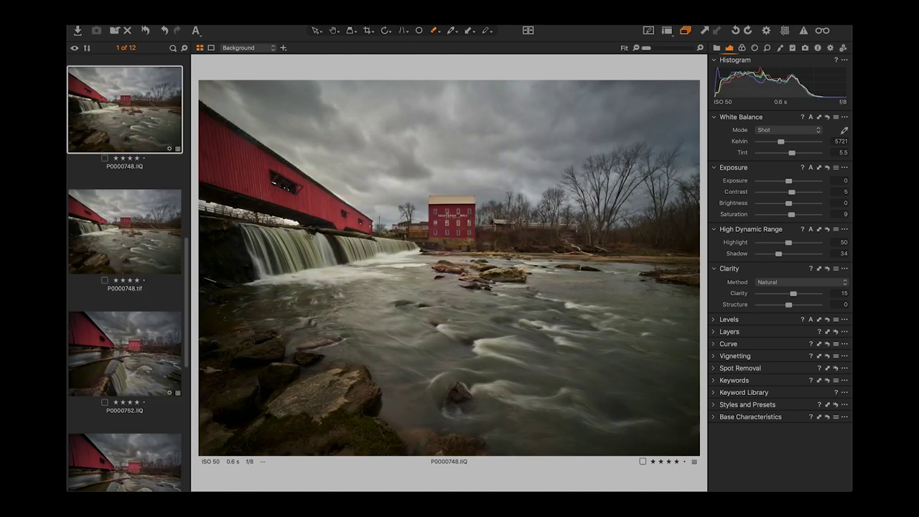
{"action": "left_click", "coordinate": [145, 30]}
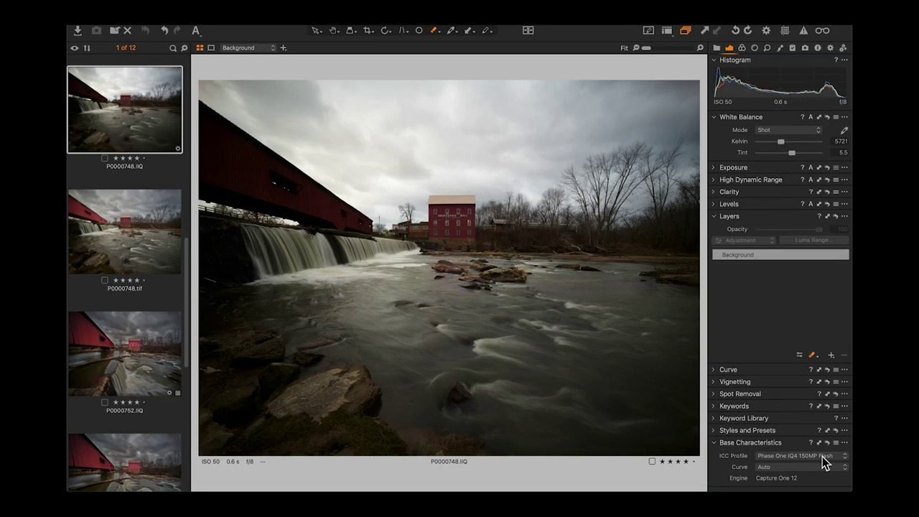
- Set the base ICC profile of P0000748.IIQ to Phase One IQ4 150MP Landscape
{"action": "left_click", "coordinate": [818, 460]}
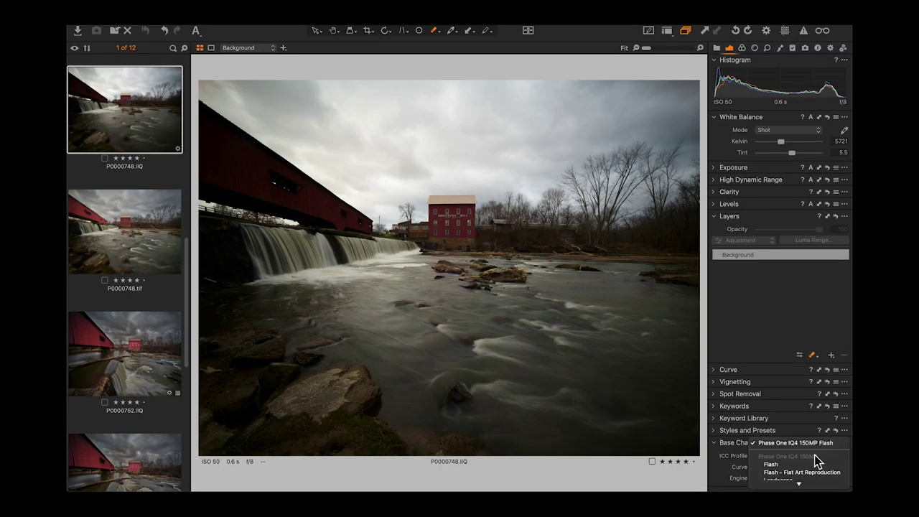
{"action": "mouse_move", "coordinate": [798, 483]}
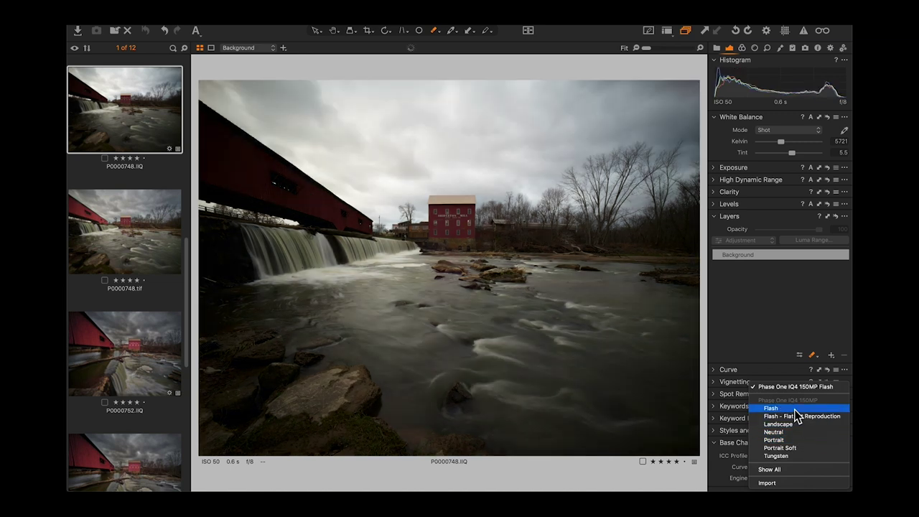
{"action": "left_click", "coordinate": [791, 425]}
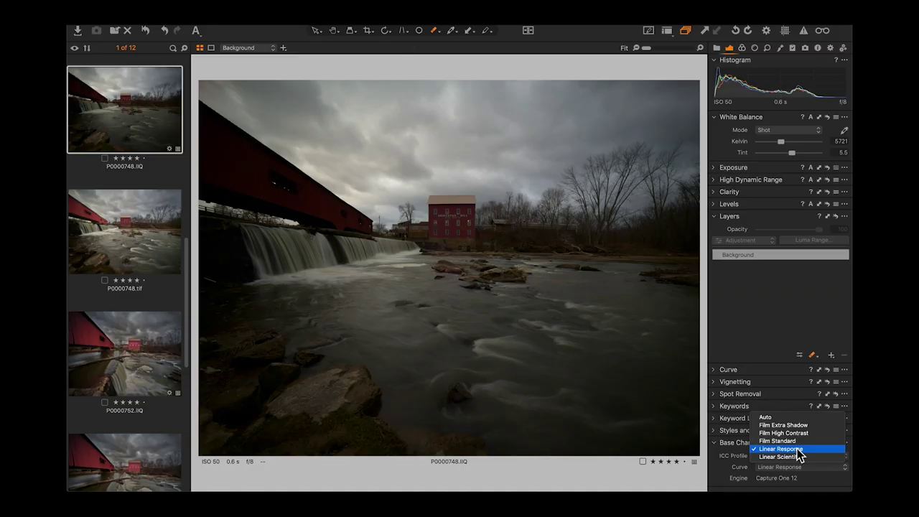
- Set the base characteristics curve to Linear Response
{"action": "left_click", "coordinate": [797, 448]}
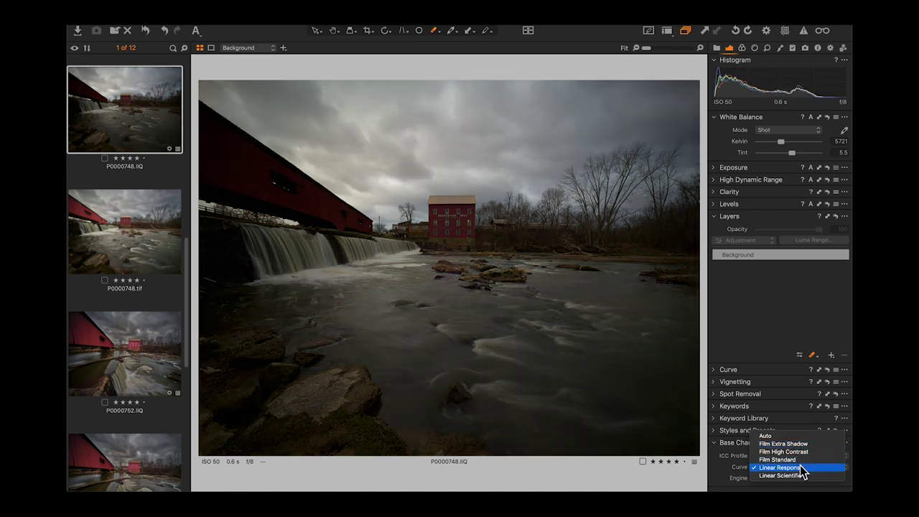
{"action": "key", "text": "Up"}
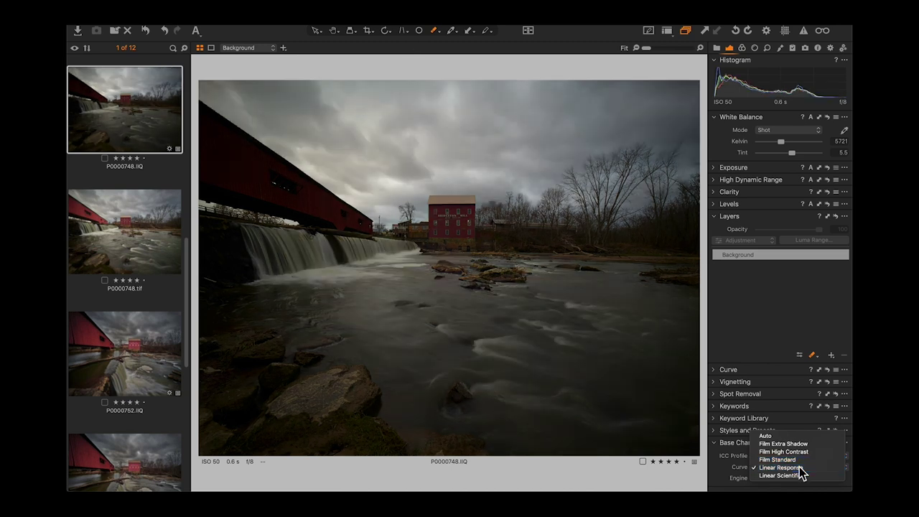
{"action": "left_click", "coordinate": [801, 468]}
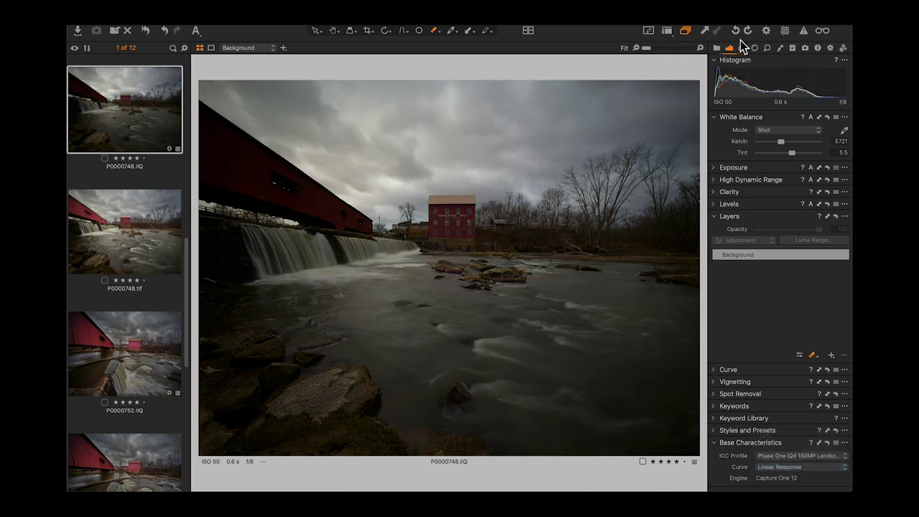
- Turn on the exposure warning and set the base characteristics curve to Film Extra Shadow
{"action": "left_click", "coordinate": [804, 32]}
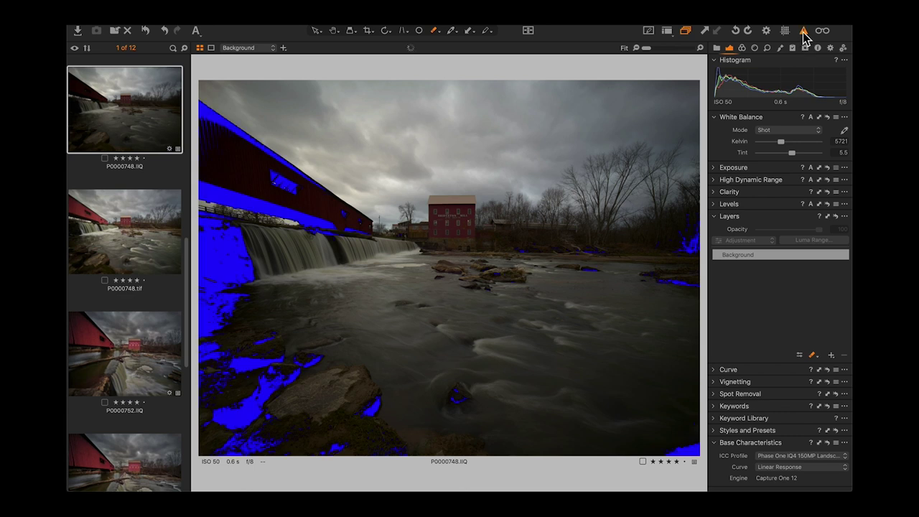
{"action": "left_click", "coordinate": [804, 32]}
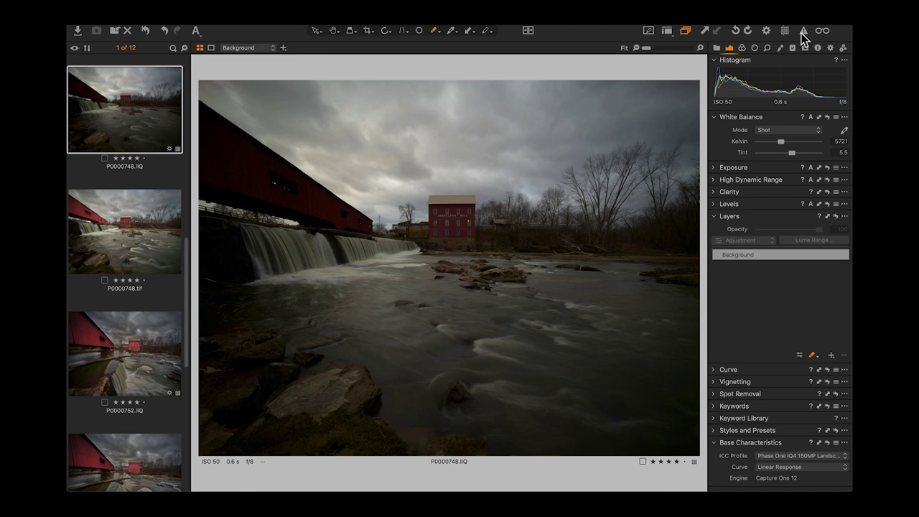
{"action": "left_click", "coordinate": [804, 32]}
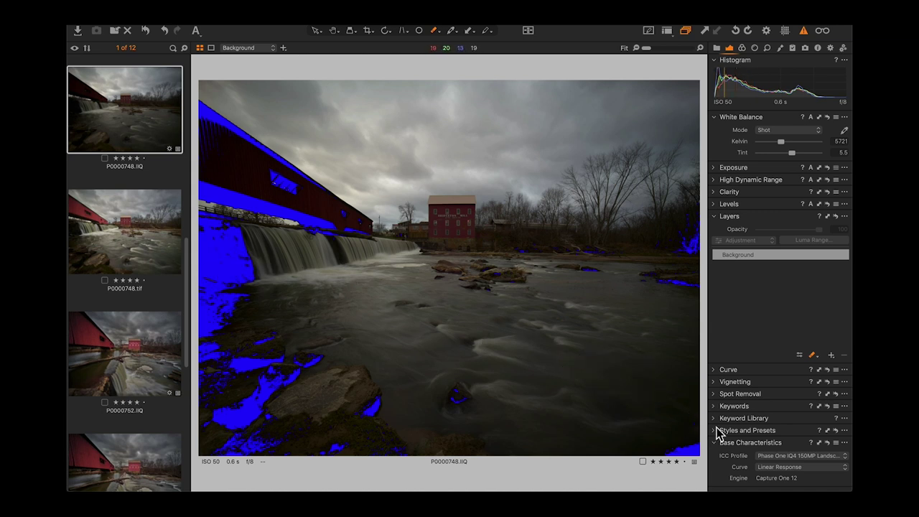
{"action": "left_click", "coordinate": [797, 467]}
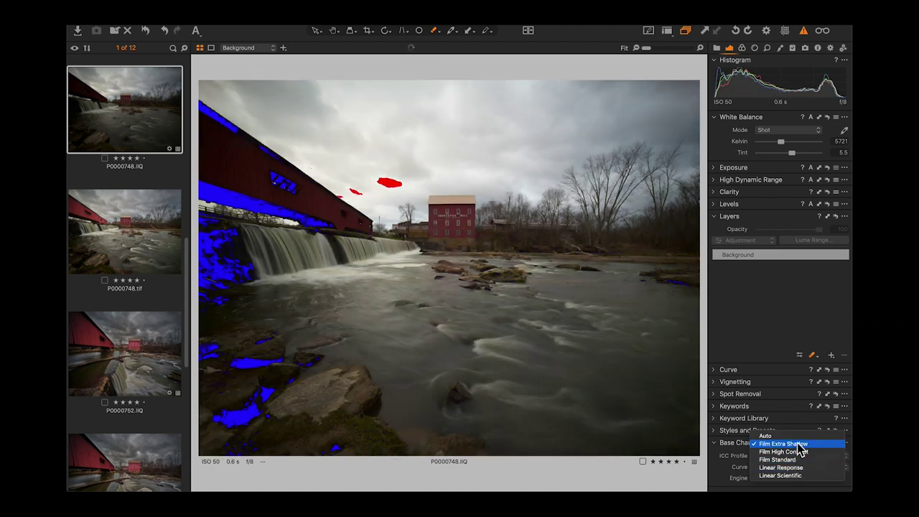
{"action": "left_click", "coordinate": [798, 445]}
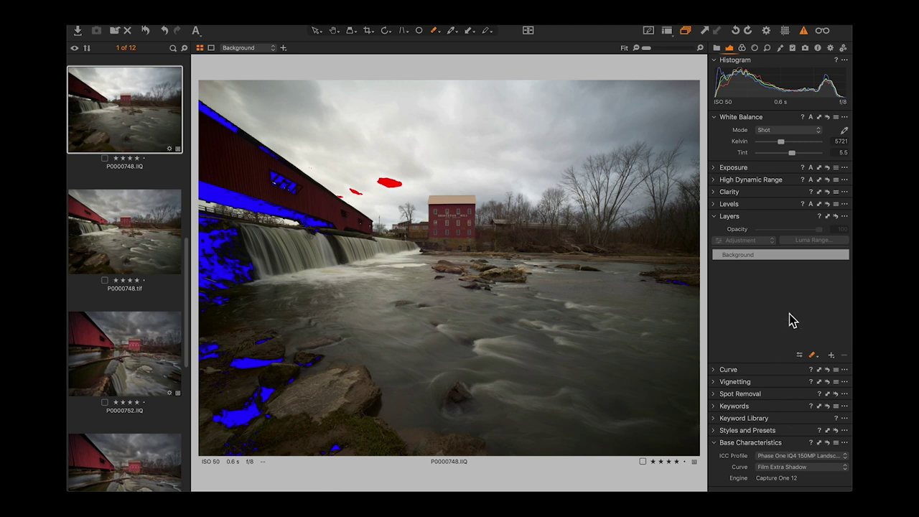
- Set the High Dynamic Range adjustments to Highlight 22 and Shadow 30
{"action": "left_click", "coordinate": [715, 180]}
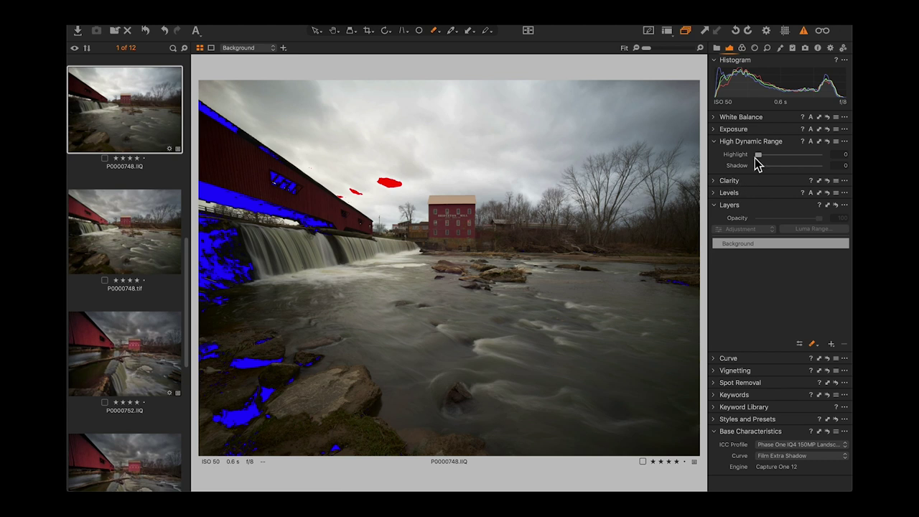
{"action": "left_click_drag", "start_coordinate": [759, 157], "coordinate": [776, 167]}
{"action": "left_click", "coordinate": [766, 166]}
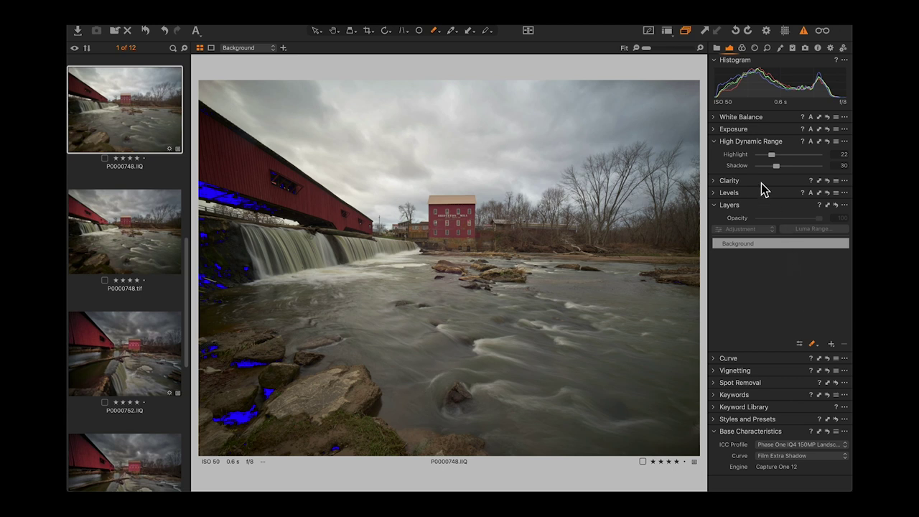
- Set the exposure adjustments to Contrast 14 and Saturation 11, and expand the White Balance controls
{"action": "left_click", "coordinate": [714, 130]}
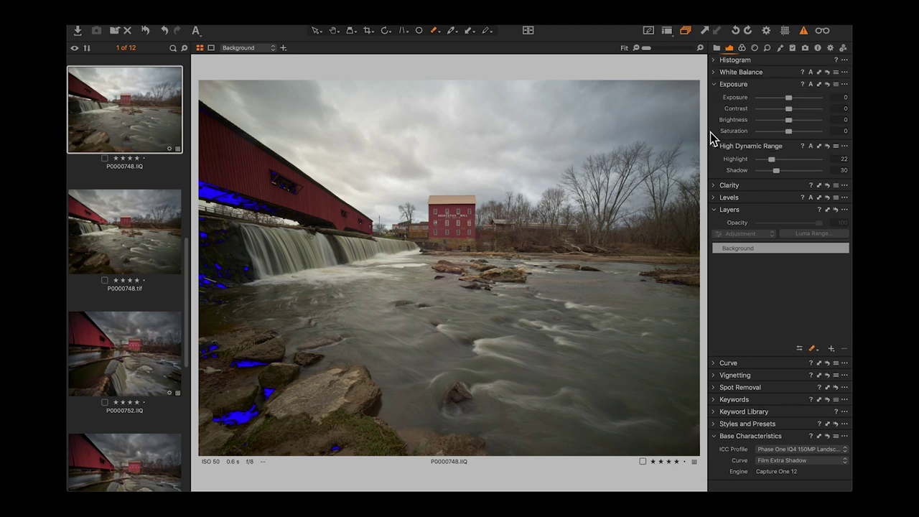
{"action": "left_click_drag", "start_coordinate": [794, 108], "coordinate": [797, 110]}
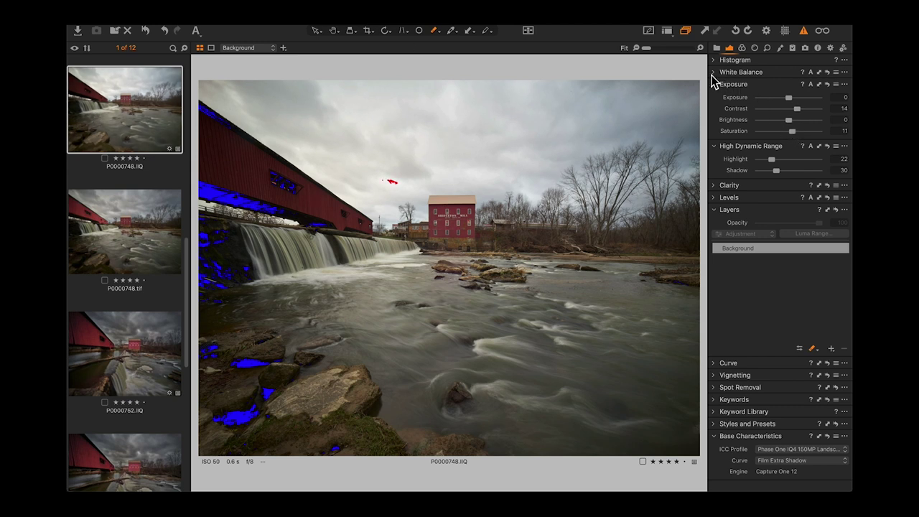
{"action": "left_click", "coordinate": [714, 72]}
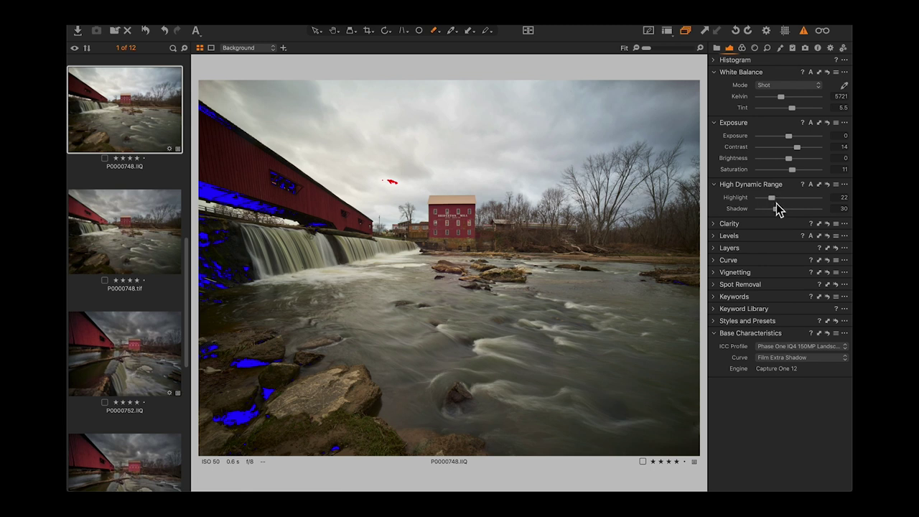
- Set Clarity to 21 with the Natural method and turn off the exposure warning
{"action": "left_click", "coordinate": [714, 224]}
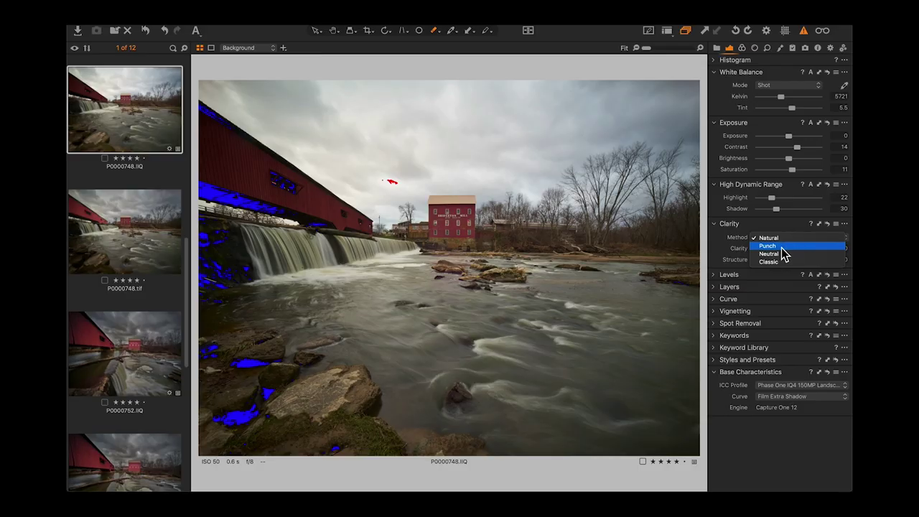
{"action": "left_click", "coordinate": [747, 248]}
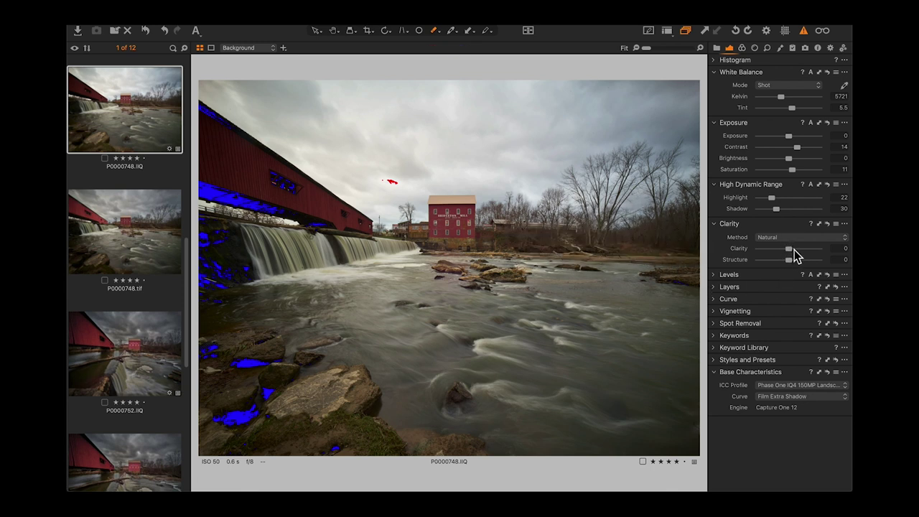
{"action": "left_click_drag", "start_coordinate": [792, 248], "coordinate": [798, 250]}
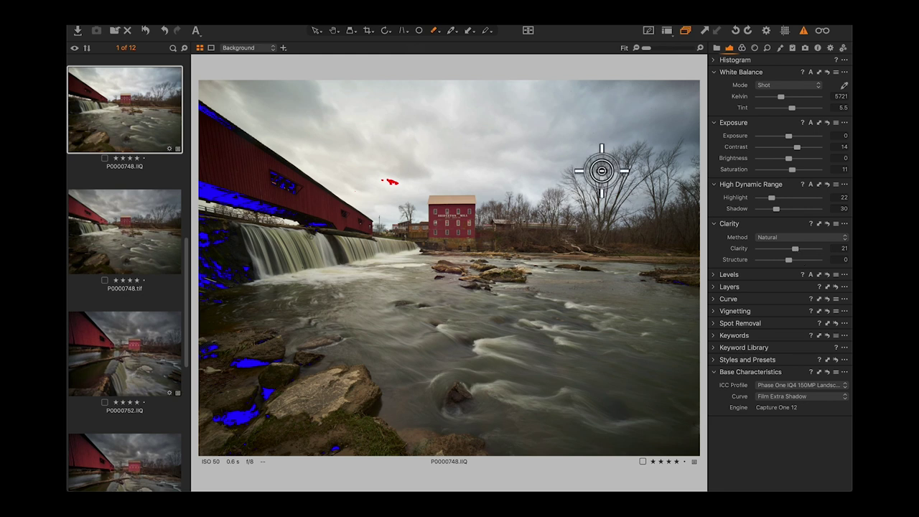
{"action": "left_click", "coordinate": [805, 31]}
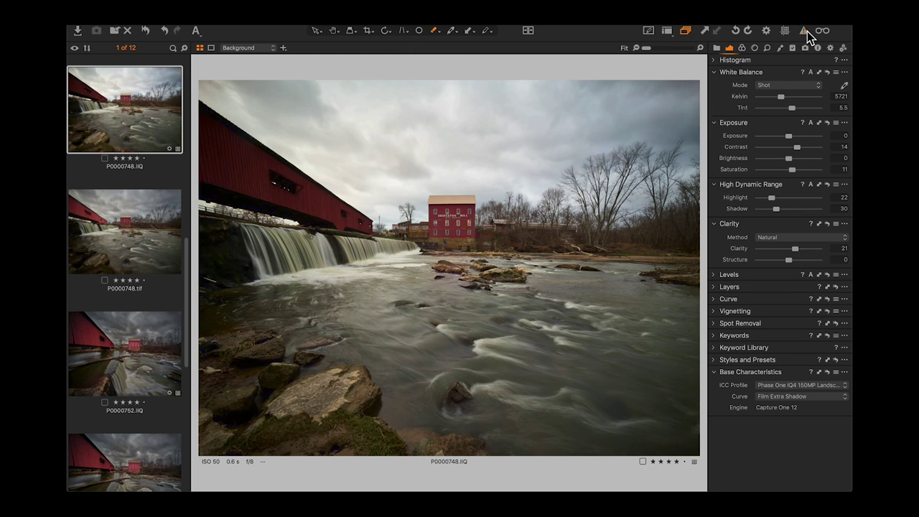
- Adjust the RGB Levels using auto adjustment, with black point 3, midtone 0.05 and white point 238
{"action": "left_click", "coordinate": [714, 275]}
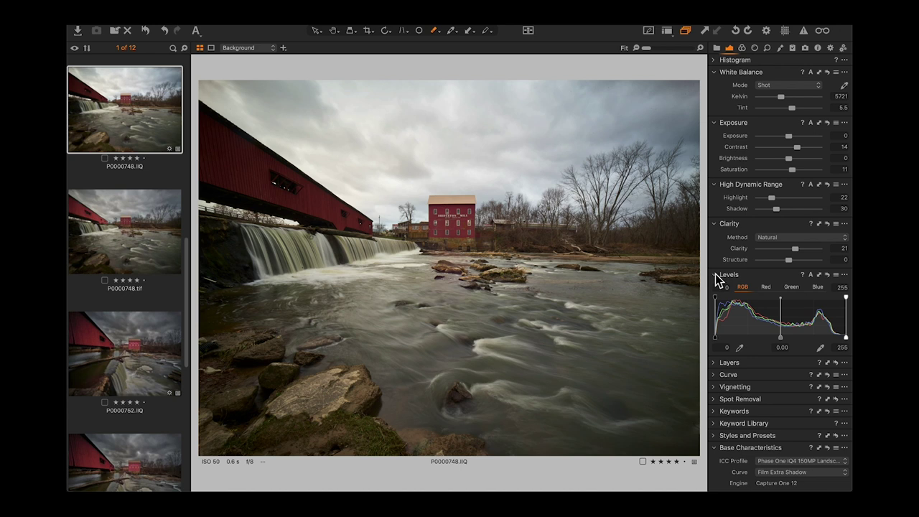
{"action": "left_click_drag", "start_coordinate": [782, 341], "coordinate": [777, 339]}
{"action": "left_click", "coordinate": [810, 274]}
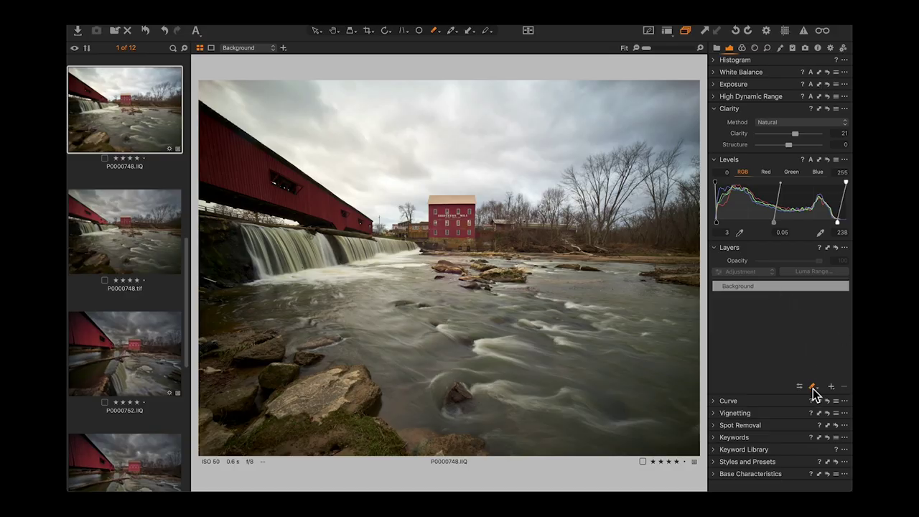
- Activate the Draw Mask brush and enlarge it enough to cover broad areas of the sky
{"action": "left_click", "coordinate": [814, 388]}
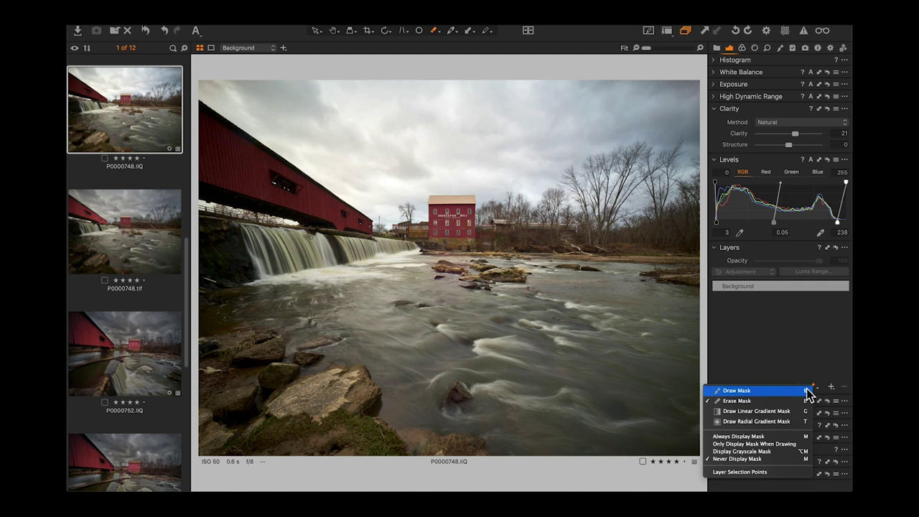
{"action": "left_click", "coordinate": [808, 390]}
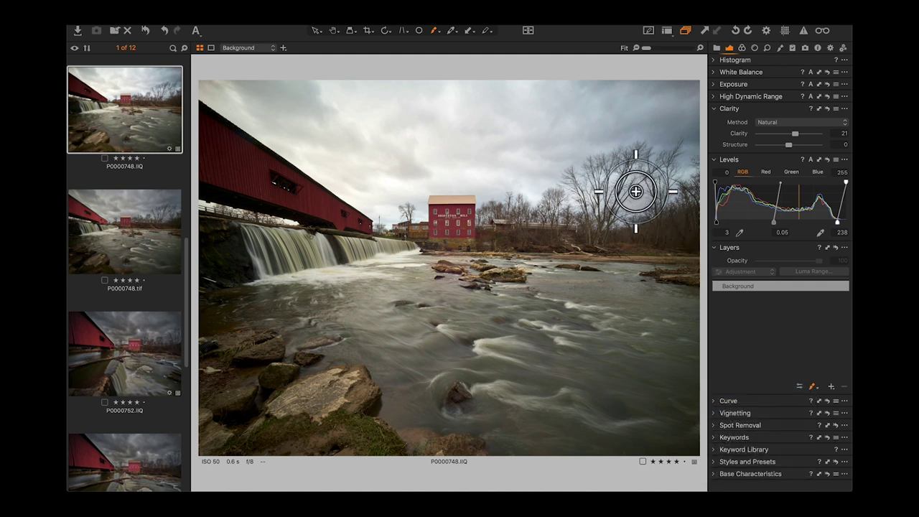
{"action": "key", "text": "bracketright"}
{"action": "key", "text": "bracketright"}
{"action": "key", "text": "bracketright"}
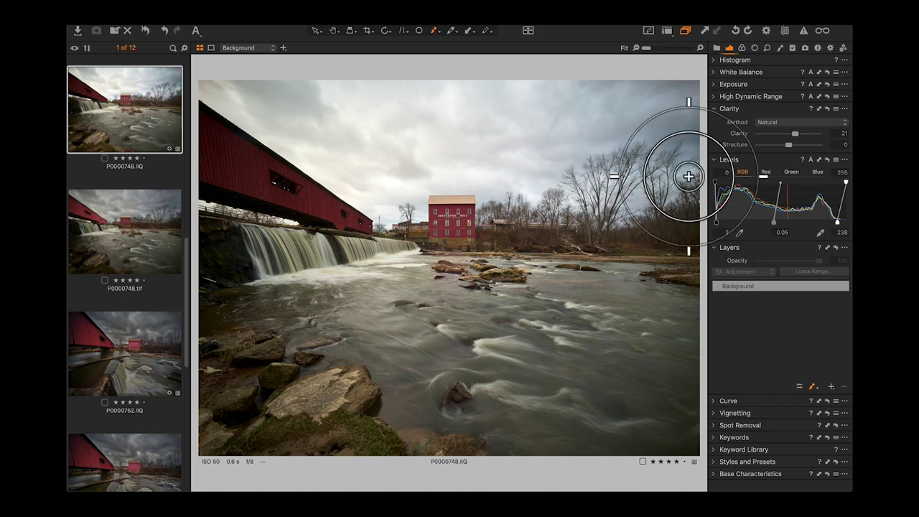
- Try a mask stroke over the sky near the bare trees, and delete the layer it creates
{"action": "left_click_drag", "start_coordinate": [687, 180], "coordinate": [622, 186]}
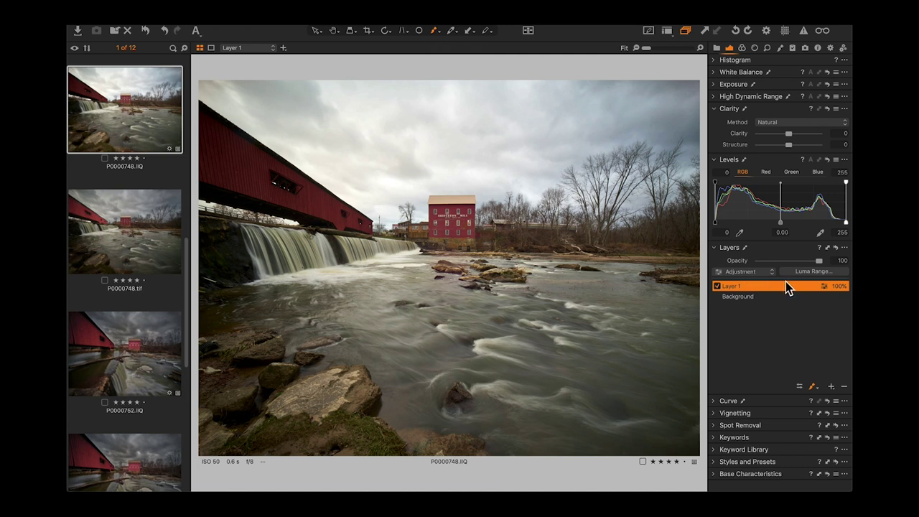
{"action": "left_click", "coordinate": [844, 387]}
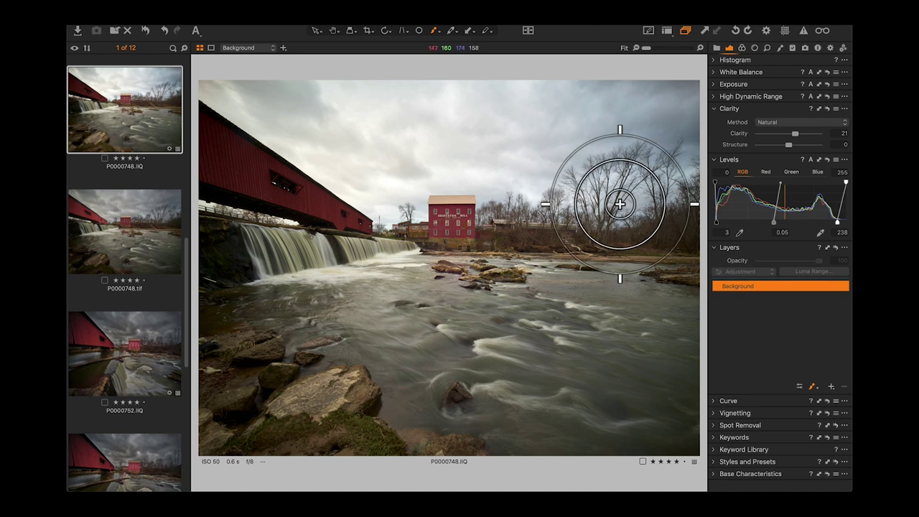
- Review the brush settings and paint a mask over the entire sky down to the horizon on a new adjustment layer
{"action": "right_click", "coordinate": [619, 207]}
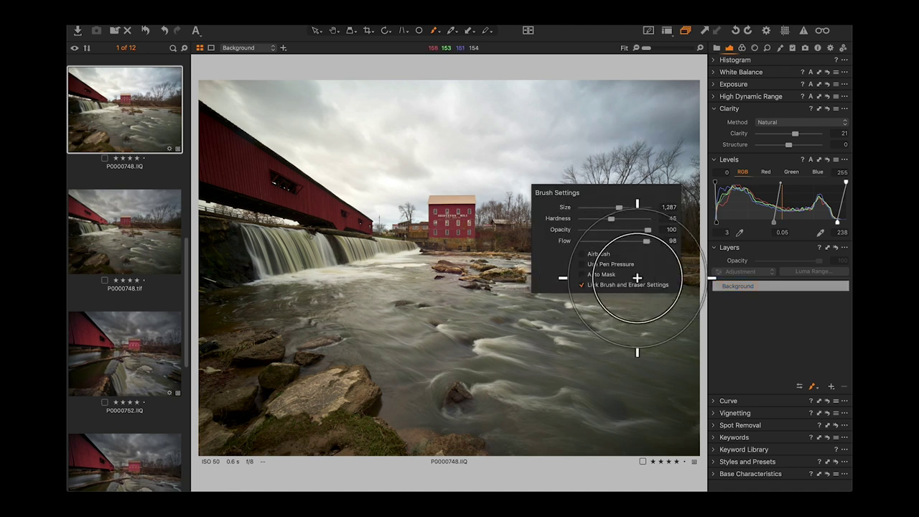
{"action": "left_click", "coordinate": [661, 117]}
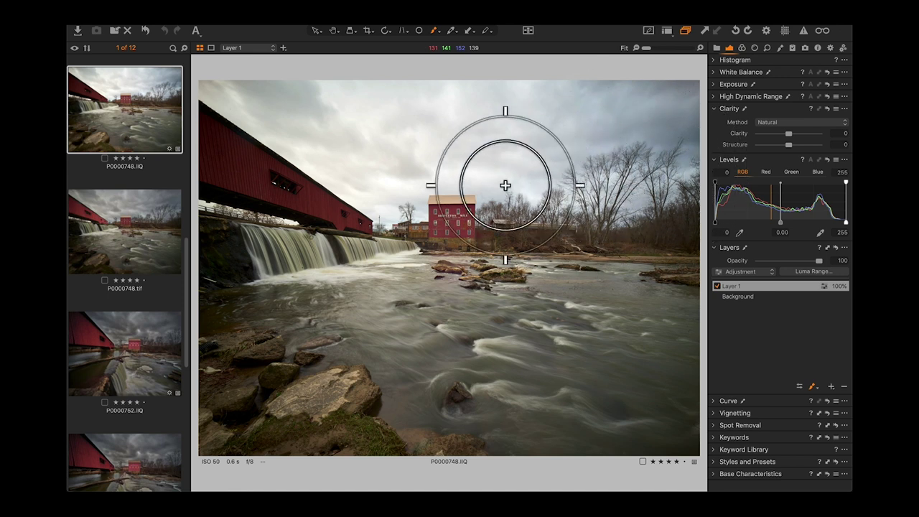
{"action": "left_click", "coordinate": [800, 388]}
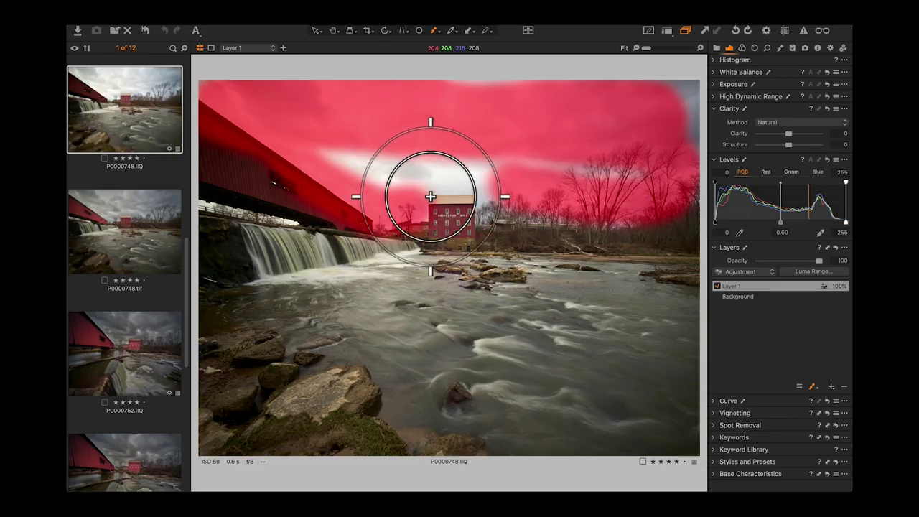
{"action": "mouse_move", "coordinate": [430, 196]}
{"action": "left_mouse_down"}
{"action": "mouse_move", "coordinate": [535, 215]}
{"action": "mouse_move", "coordinate": [632, 206]}
{"action": "mouse_move", "coordinate": [671, 147]}
{"action": "mouse_move", "coordinate": [680, 89]}
{"action": "mouse_move", "coordinate": [658, 162]}
{"action": "mouse_move", "coordinate": [488, 164]}
{"action": "mouse_move", "coordinate": [335, 152]}
{"action": "mouse_move", "coordinate": [423, 180]}
{"action": "mouse_move", "coordinate": [498, 147]}
{"action": "mouse_move", "coordinate": [597, 146]}
{"action": "left_mouse_up"}
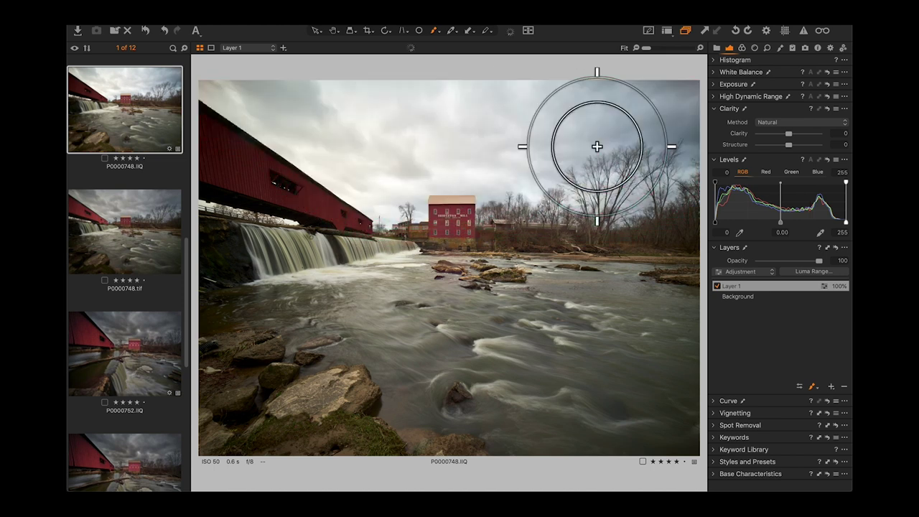
{"action": "left_click_drag", "start_coordinate": [464, 95], "coordinate": [374, 88]}
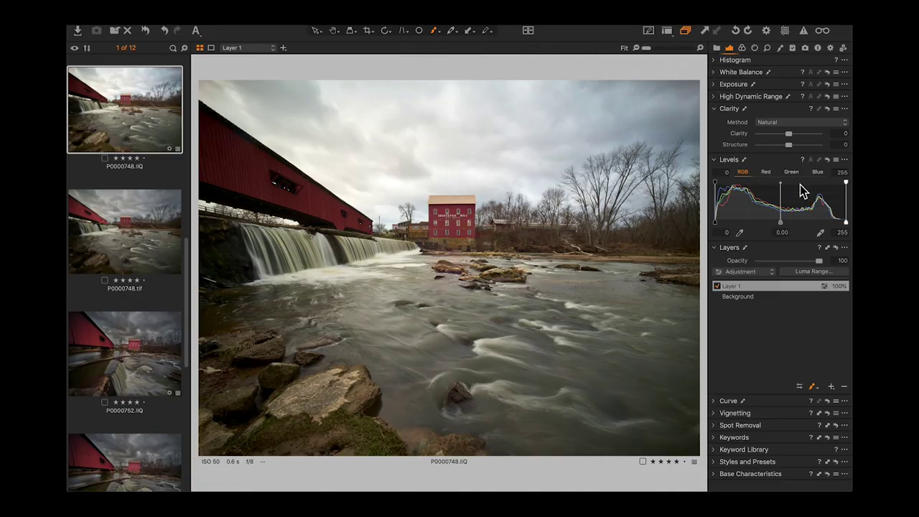
{"action": "left_click", "coordinate": [843, 247]}
{"action": "left_click", "coordinate": [790, 286]}
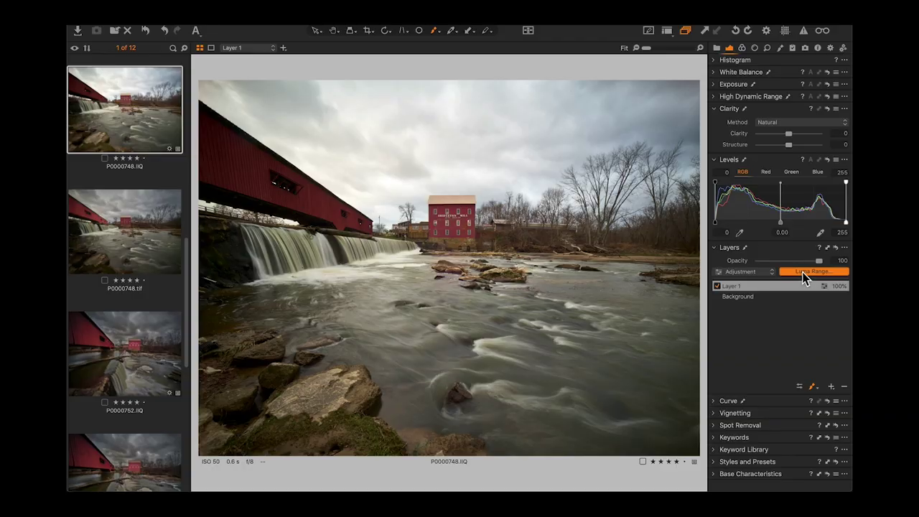
{"action": "left_click", "coordinate": [804, 274]}
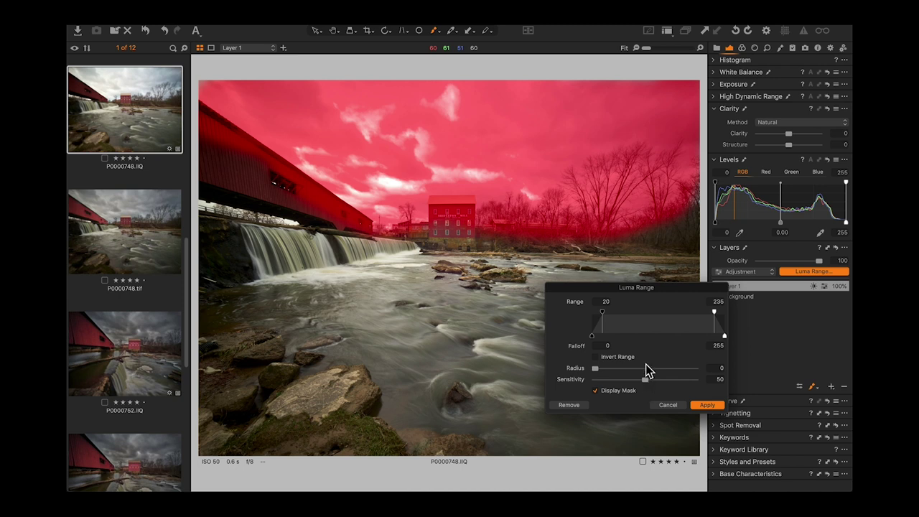
{"action": "left_click_drag", "start_coordinate": [603, 319], "coordinate": [650, 325]}
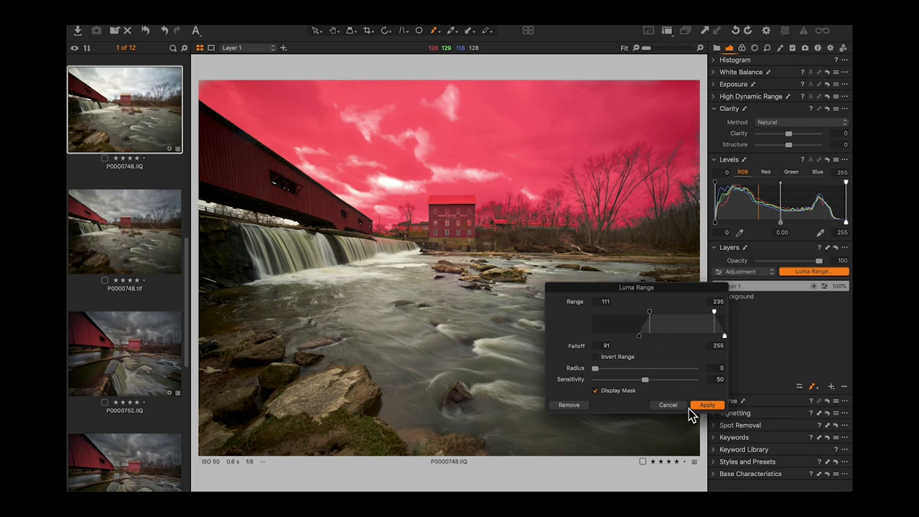
{"action": "left_click", "coordinate": [668, 405]}
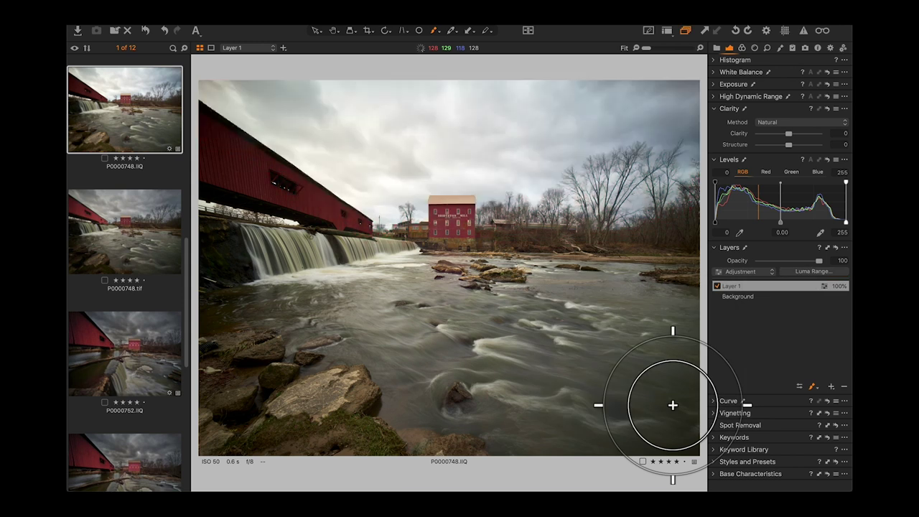
- Display the sky mask in grayscale and limit it with a Luma Range of 109 to 235, with the lower falloff at 77
{"action": "left_click", "coordinate": [816, 387]}
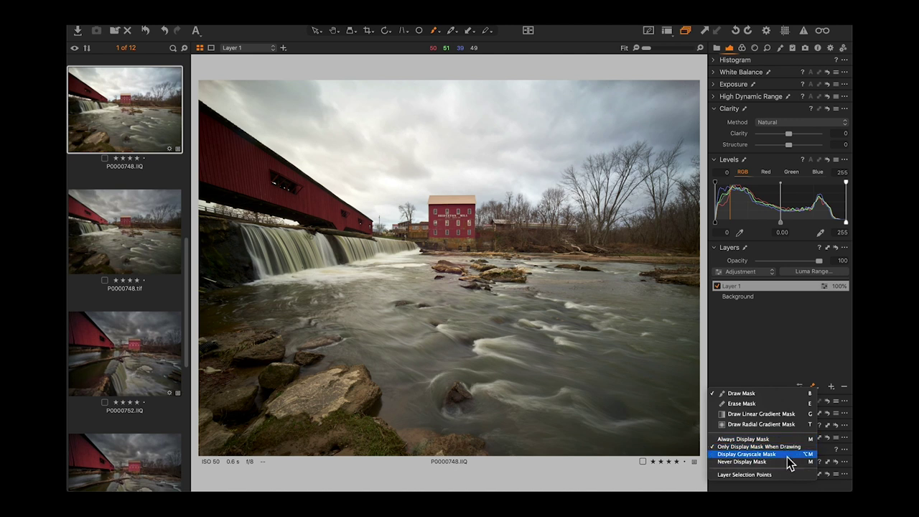
{"action": "left_click", "coordinate": [747, 454]}
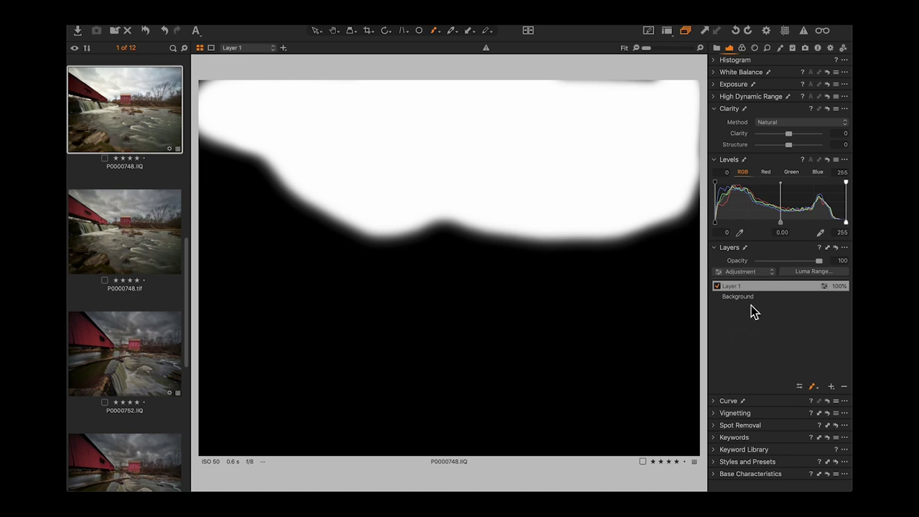
{"action": "left_click", "coordinate": [819, 272]}
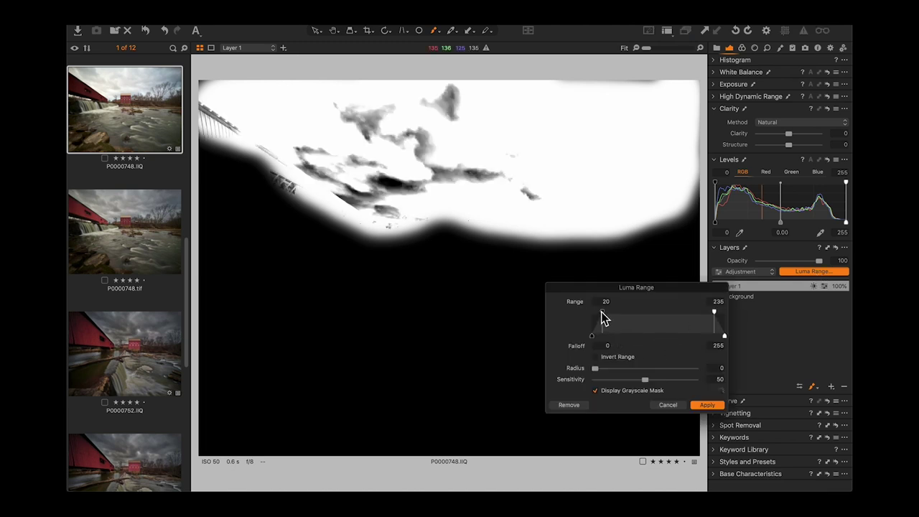
{"action": "left_click_drag", "start_coordinate": [603, 318], "coordinate": [644, 323]}
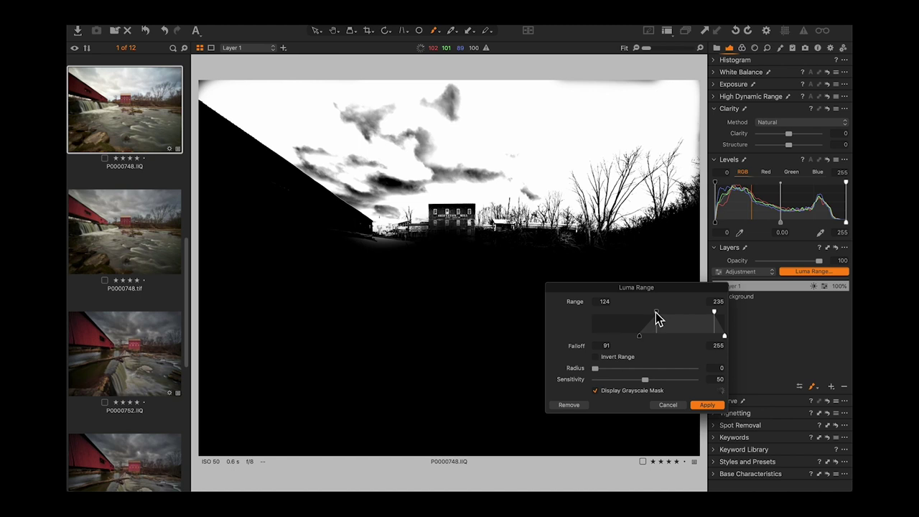
{"action": "left_click_drag", "start_coordinate": [654, 318], "coordinate": [650, 318]}
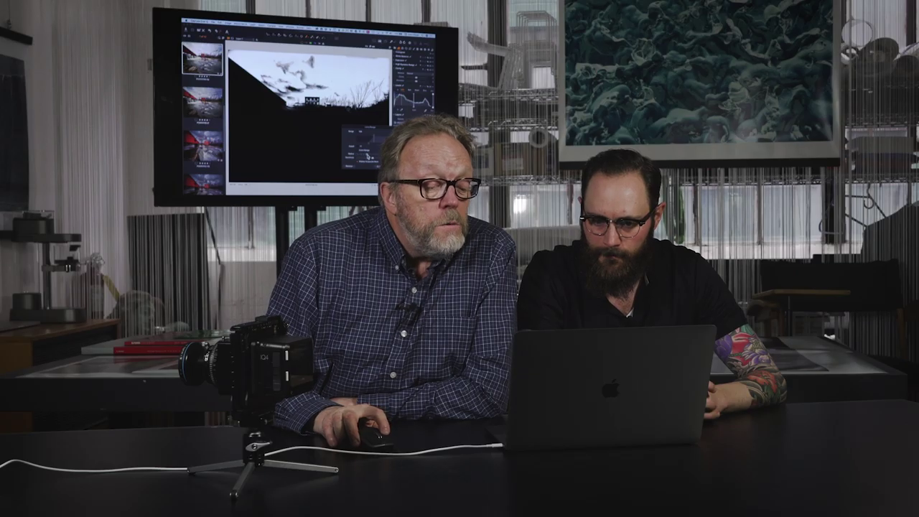
{"action": "left_click_drag", "start_coordinate": [370, 155], "coordinate": [374, 156]}
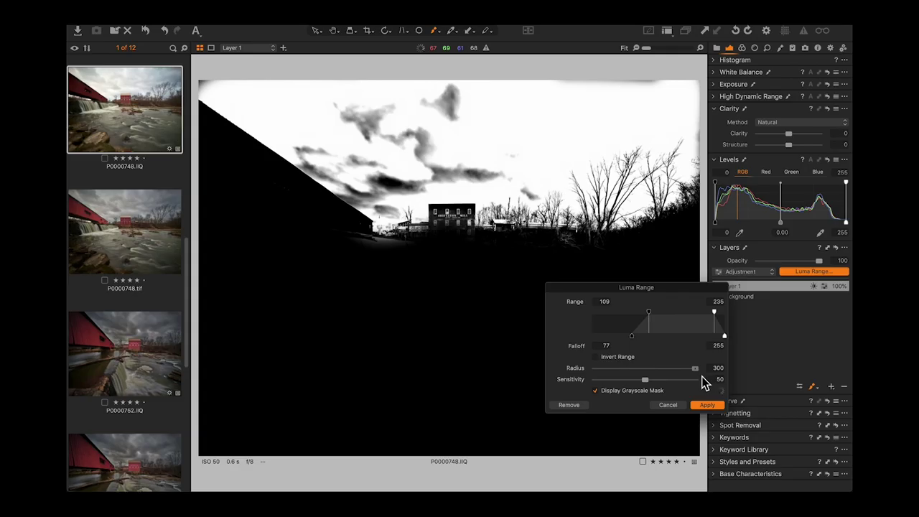
- Set the Luma Range Radius to 93.9 and Sensitivity to 63, apply it, and show the mask only when drawing
{"action": "left_click_drag", "start_coordinate": [703, 380], "coordinate": [684, 383]}
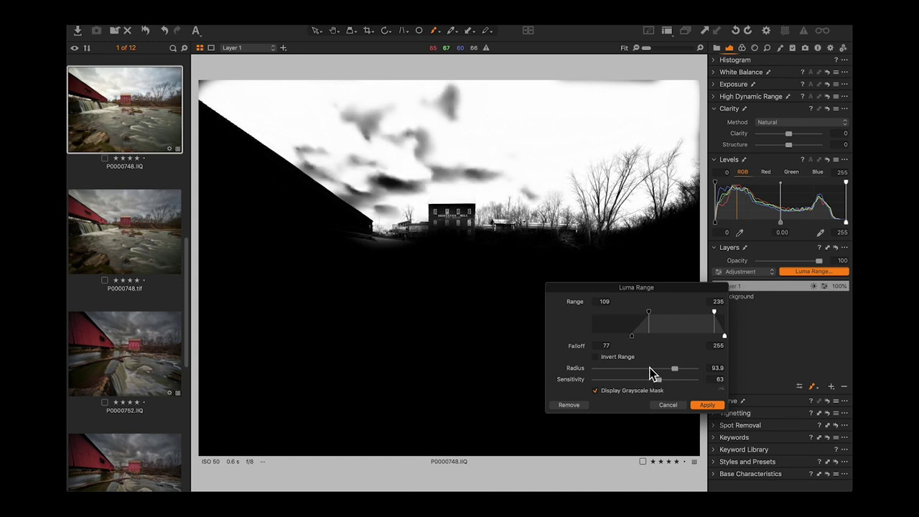
{"action": "left_click", "coordinate": [708, 405]}
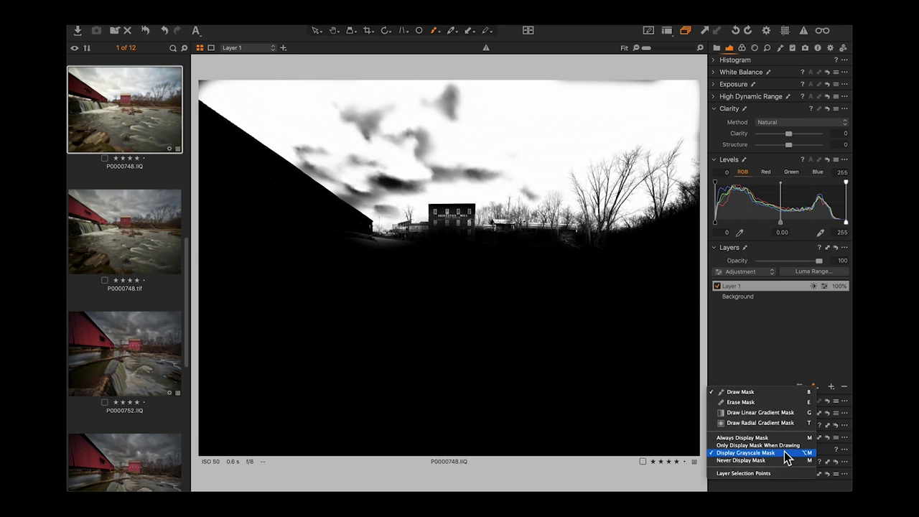
{"action": "left_click", "coordinate": [786, 445]}
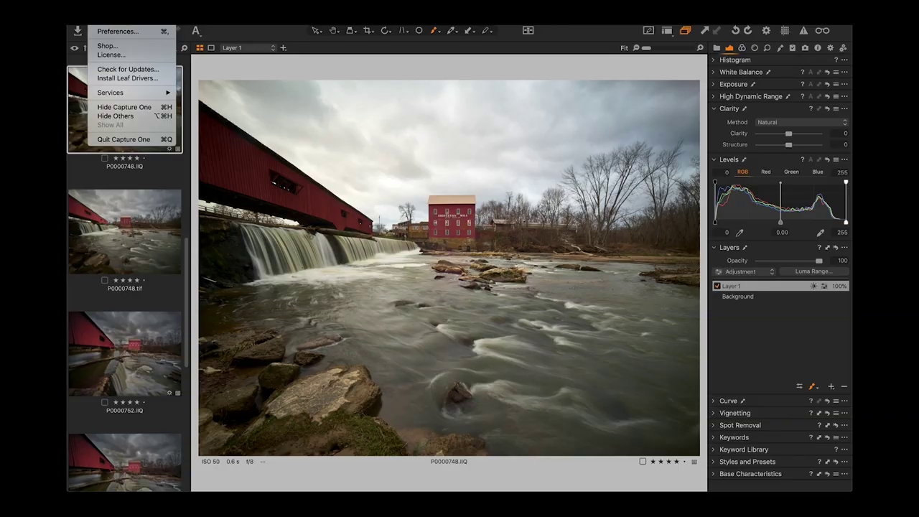
- Open the keyboard shortcuts editor and search its commands for "grey" and "gray"
{"action": "key", "text": "Right"}
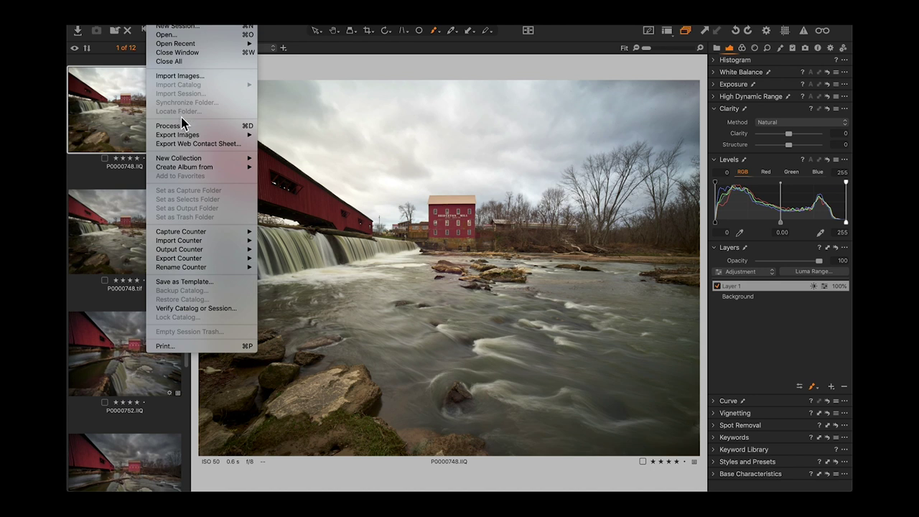
{"action": "mouse_move", "coordinate": [185, 136]}
{"action": "mouse_move", "coordinate": [179, 21]}
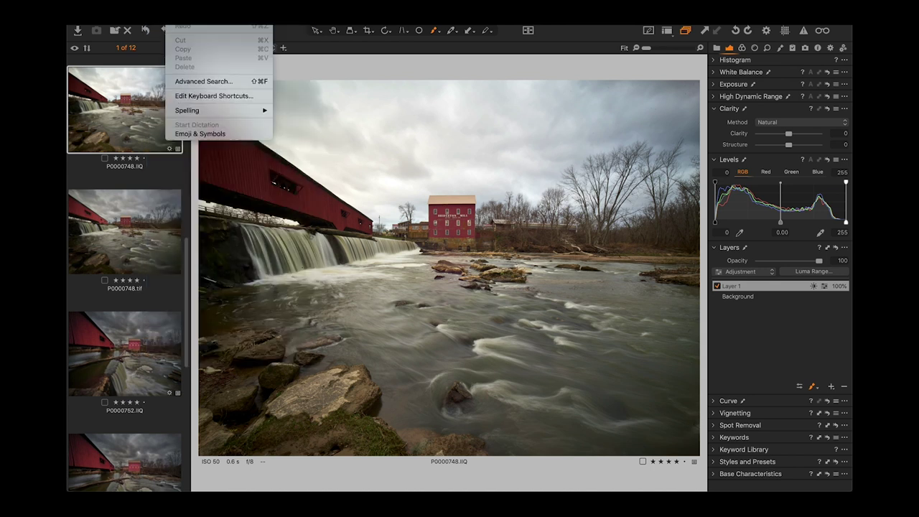
{"action": "left_click", "coordinate": [189, 98]}
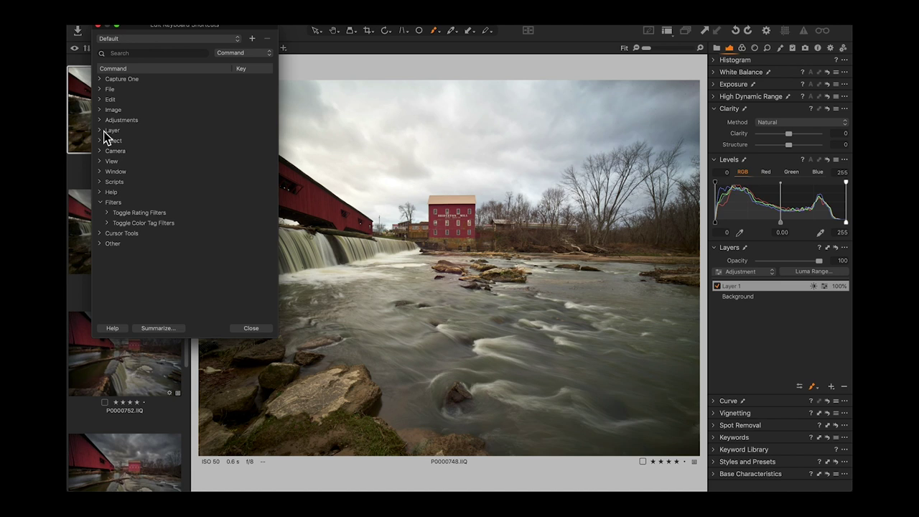
{"action": "type", "text": "grey"}
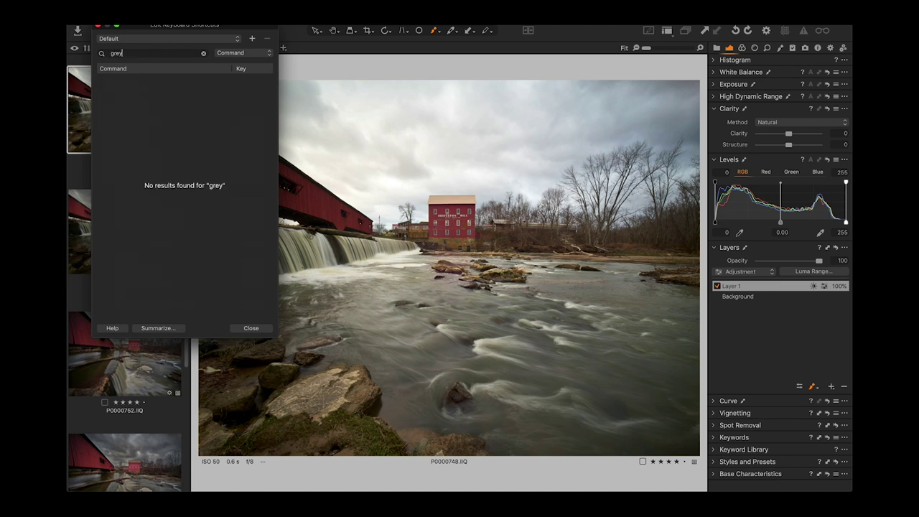
{"action": "key", "text": "BackSpace"}
{"action": "key", "text": "BackSpace"}
{"action": "type", "text": "ay"}
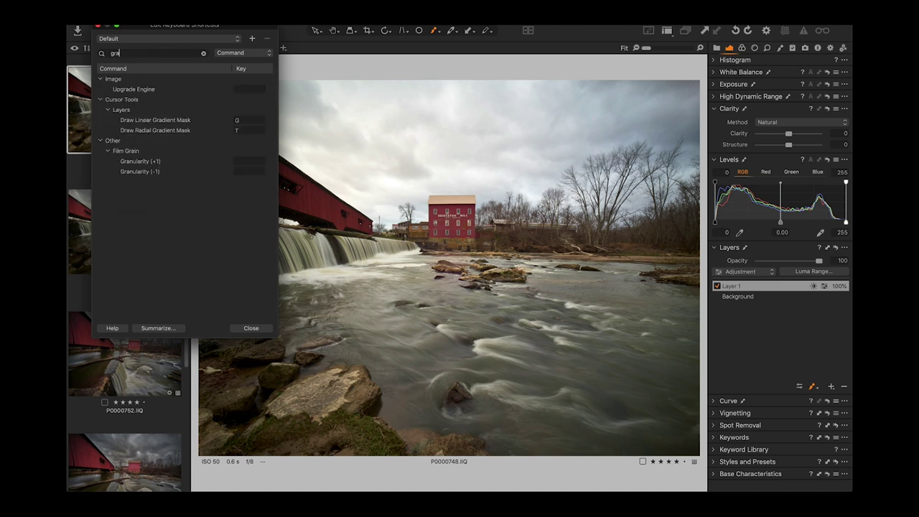
- Search the keyboard shortcut commands for "mask"
{"action": "key", "text": "BackSpace"}
{"action": "key", "text": "BackSpace"}
{"action": "key", "text": "BackSpace"}
{"action": "key", "text": "BackSpace"}
{"action": "type", "text": "mask"}
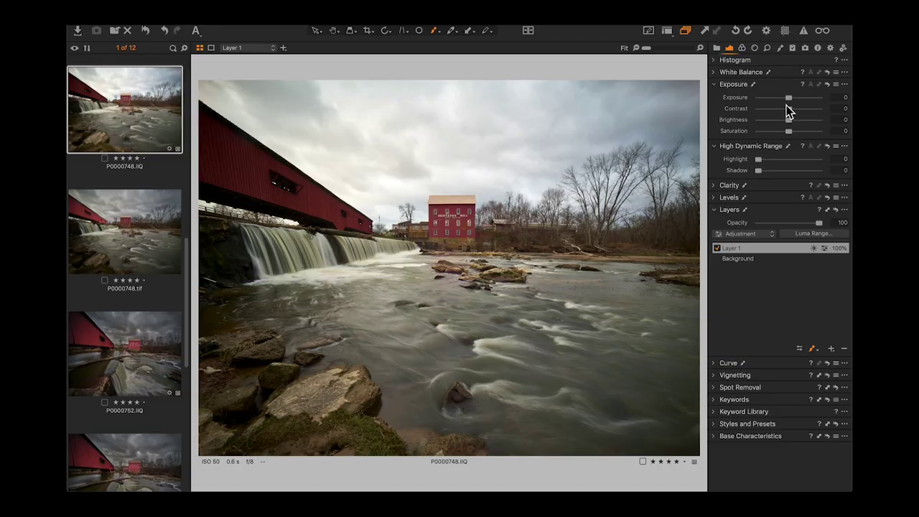
- Set the sky layer's Exposure to -0.61, Contrast to 8, Saturation to -24 and High Dynamic Range Highlight to 31
{"action": "left_click_drag", "start_coordinate": [786, 97], "coordinate": [784, 98]}
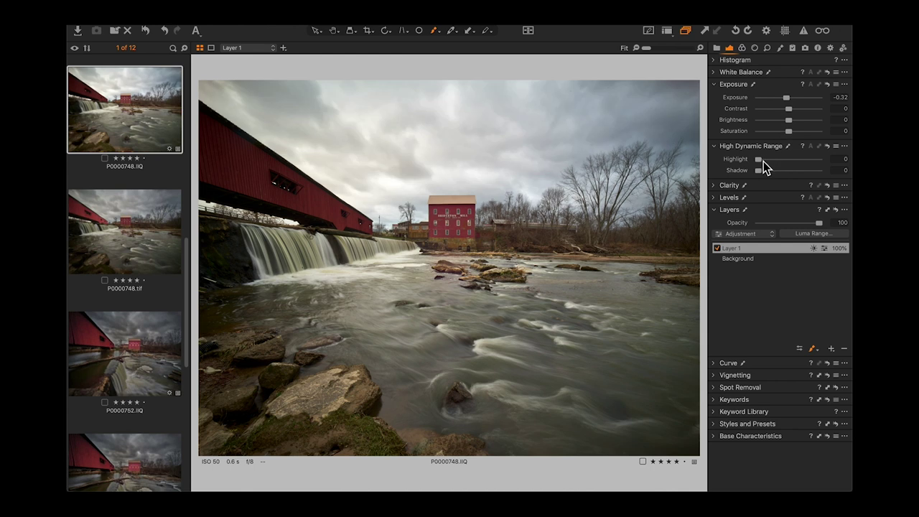
{"action": "left_click_drag", "start_coordinate": [766, 162], "coordinate": [769, 164]}
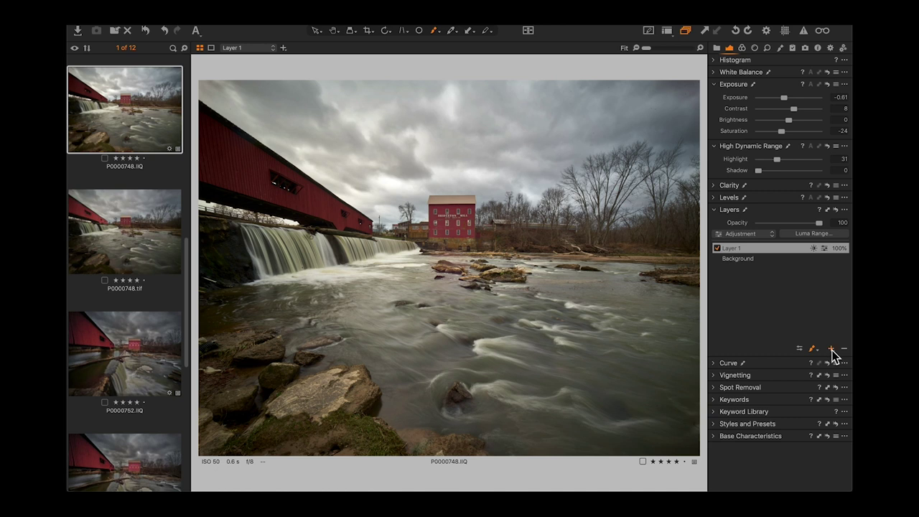
- Add a new adjustment layer and draw a wide elliptical radial gradient mask centred on the red mill
{"action": "left_click", "coordinate": [832, 349]}
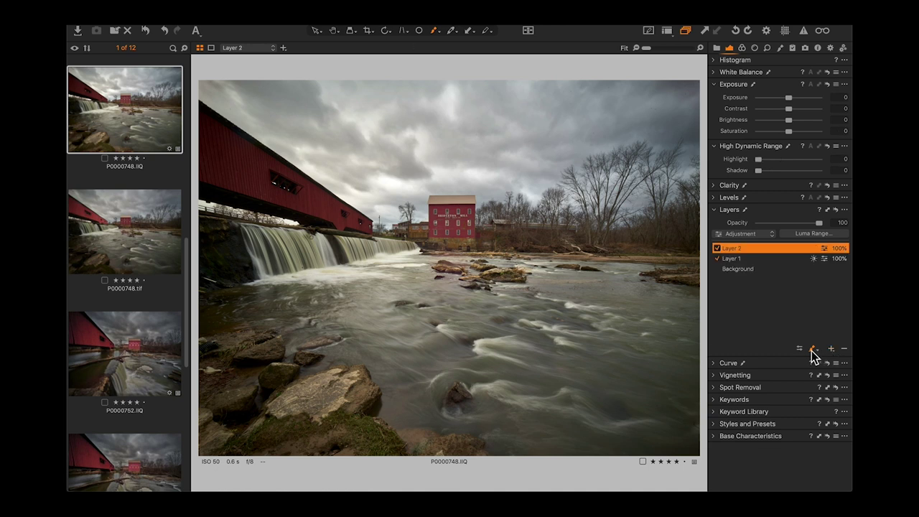
{"action": "left_click", "coordinate": [812, 351]}
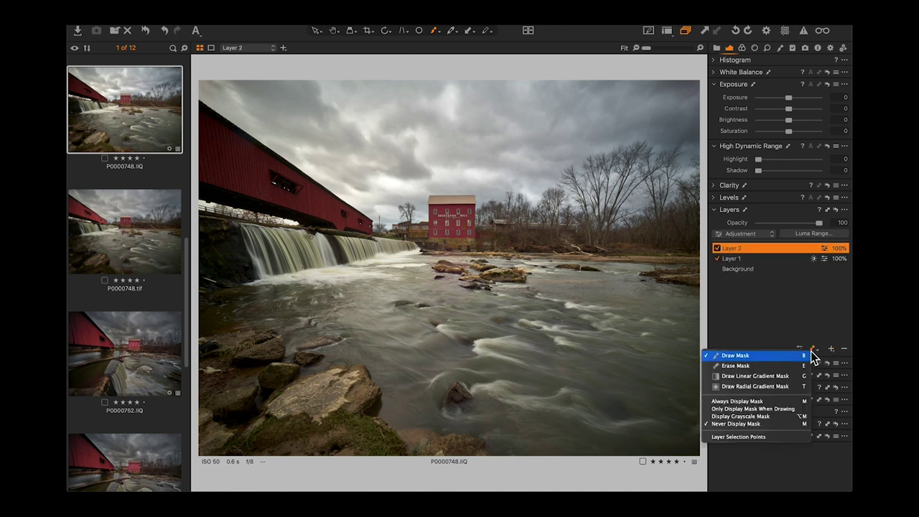
{"action": "left_click", "coordinate": [790, 387]}
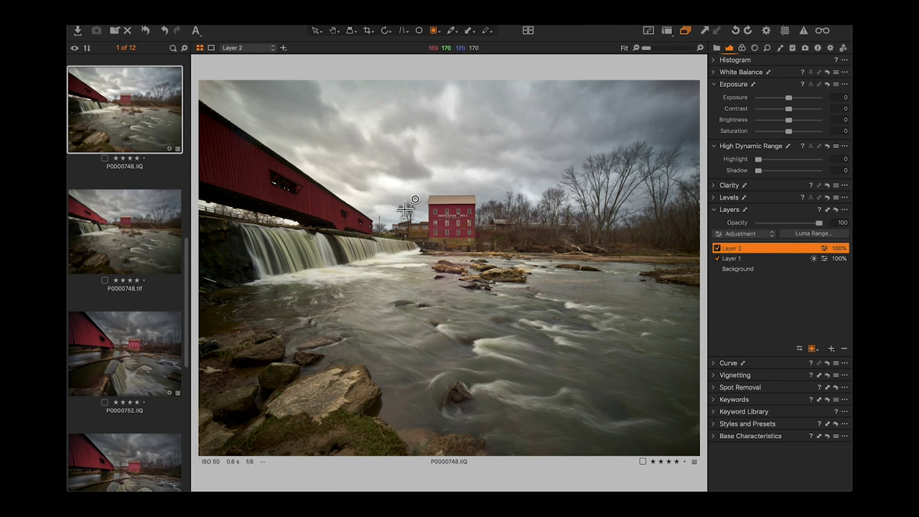
{"action": "left_click_drag", "start_coordinate": [446, 217], "coordinate": [503, 257]}
{"action": "left_click_drag", "start_coordinate": [411, 218], "coordinate": [464, 229]}
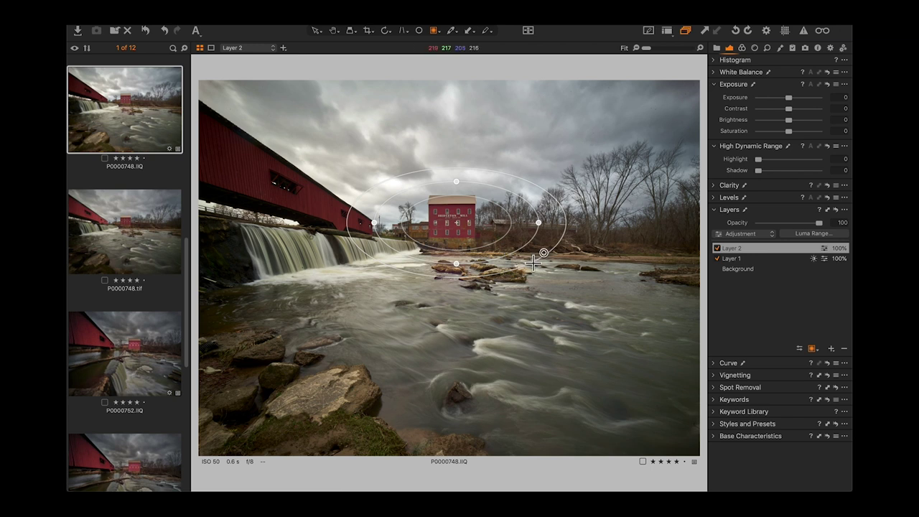
- Widen the feathering of the mill's radial mask and set the layer's Exposure to 0.51, Contrast to 7 and Saturation to 7
{"action": "left_click_drag", "start_coordinate": [531, 264], "coordinate": [597, 271]}
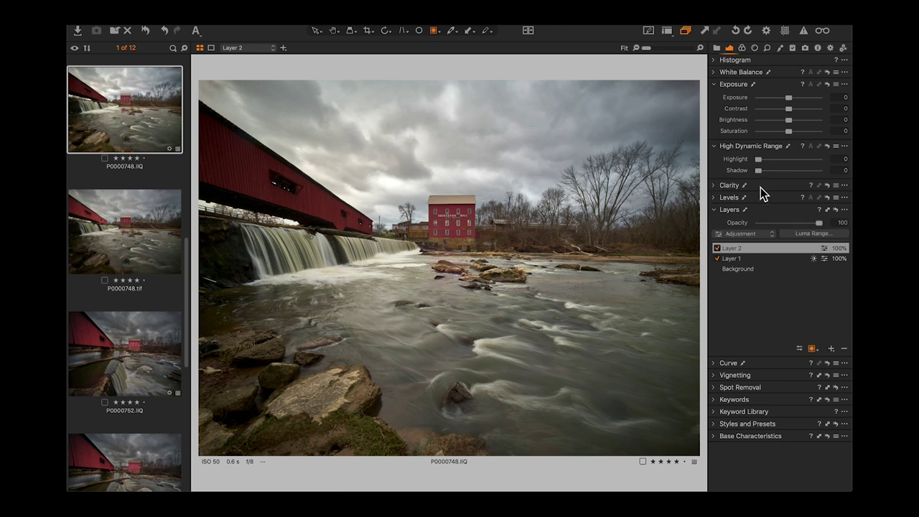
{"action": "key", "text": "m"}
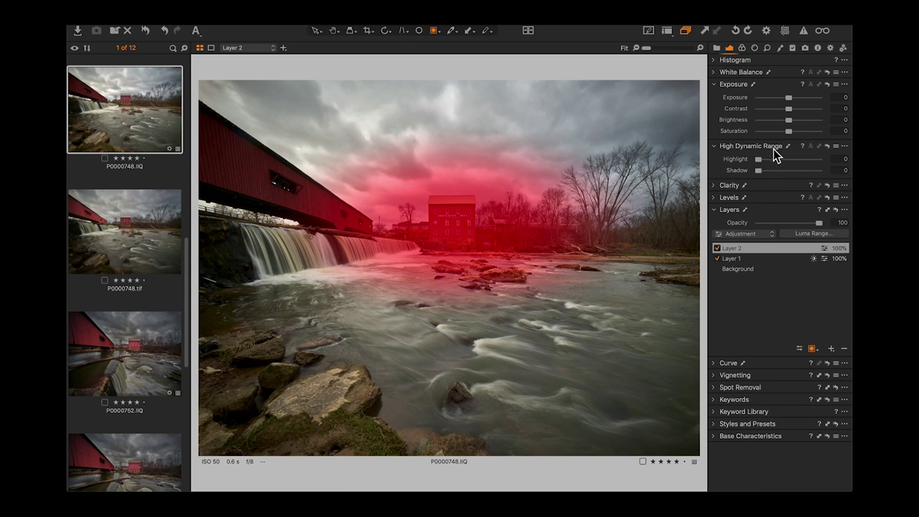
{"action": "left_click_drag", "start_coordinate": [789, 99], "coordinate": [792, 101]}
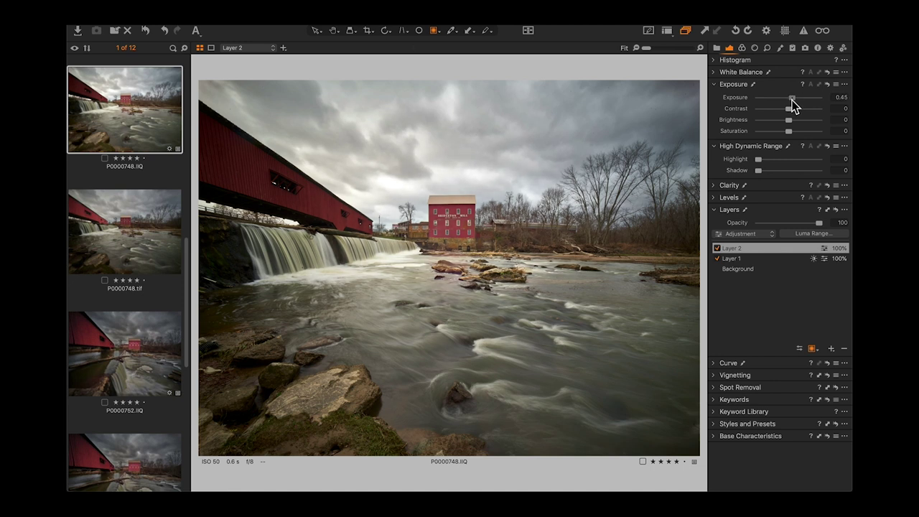
{"action": "left_click_drag", "start_coordinate": [791, 108], "coordinate": [794, 109]}
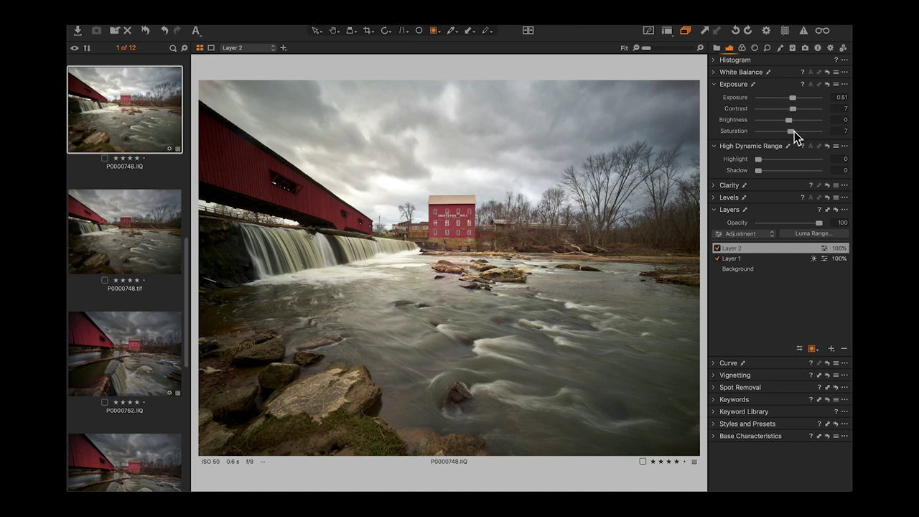
- Sample the mill's red in the advanced Color Editor and set its Saturation to 28 and Lightness to -8
{"action": "key", "text": "m"}
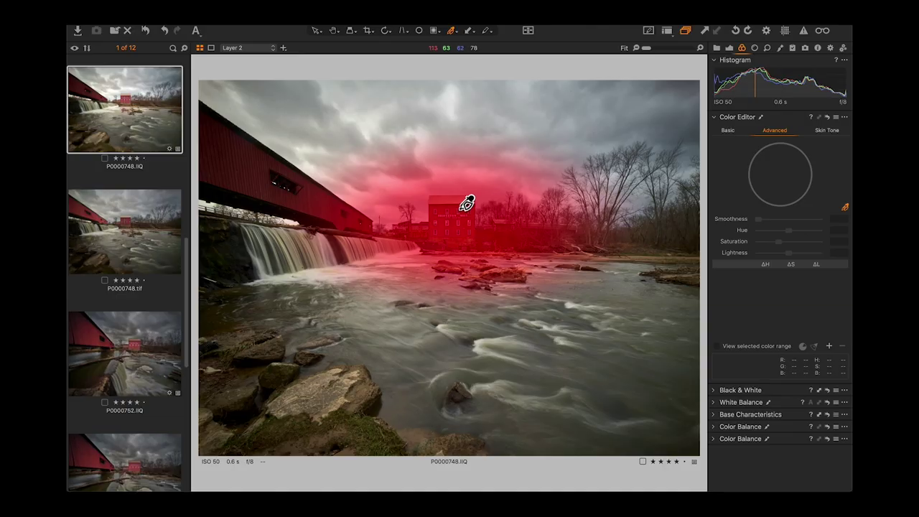
{"action": "left_click", "coordinate": [463, 208]}
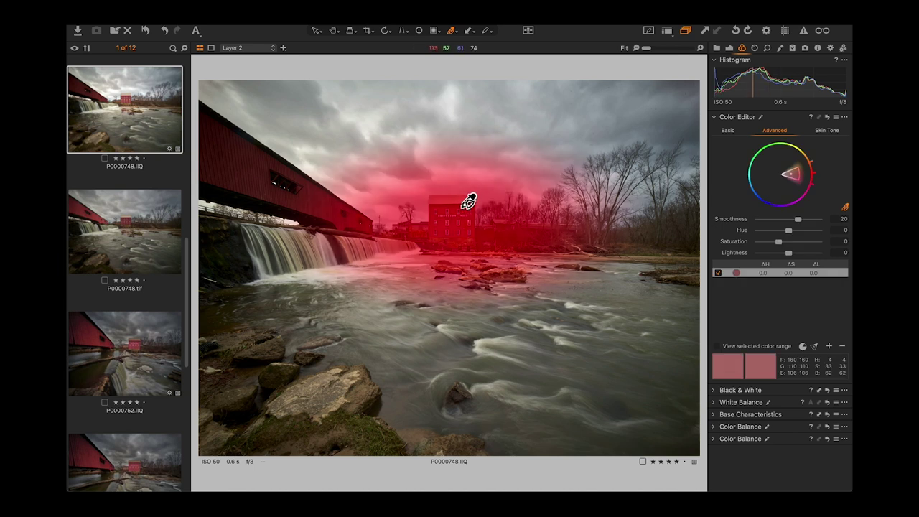
{"action": "left_click_drag", "start_coordinate": [779, 241], "coordinate": [779, 241]}
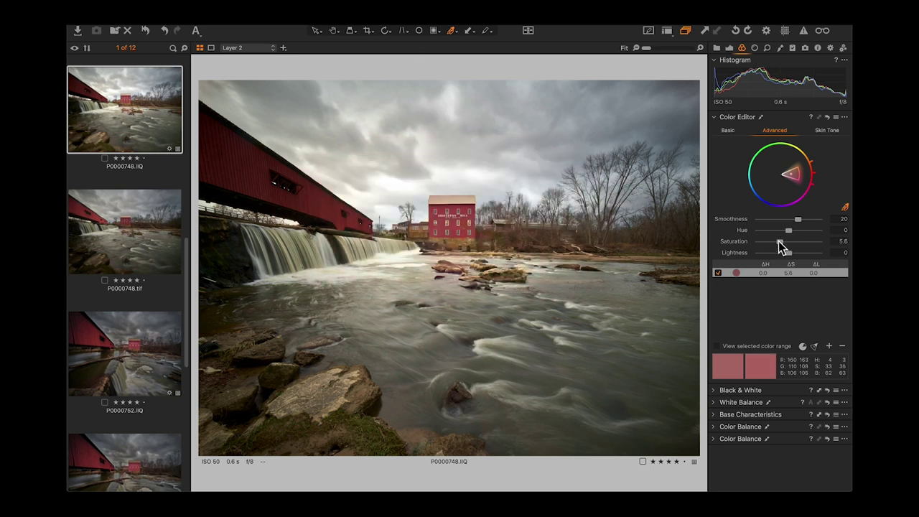
{"action": "left_click_drag", "start_coordinate": [777, 242], "coordinate": [785, 253]}
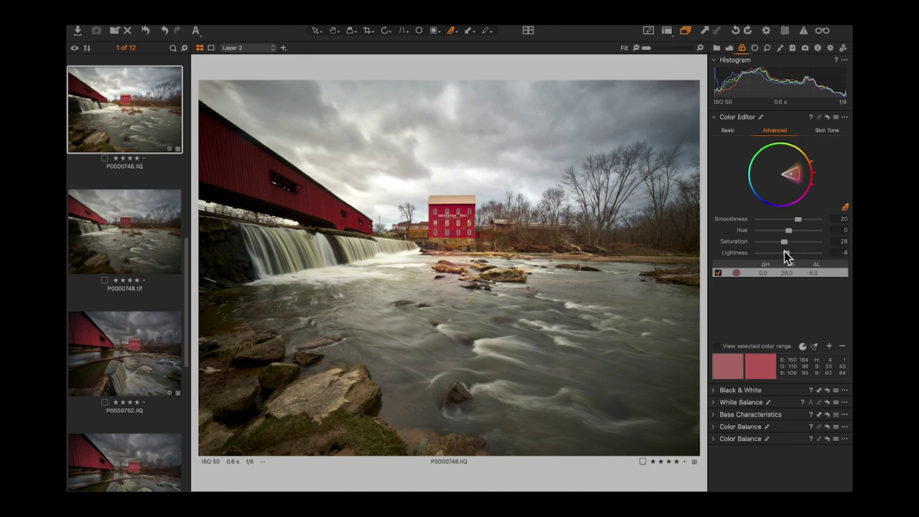
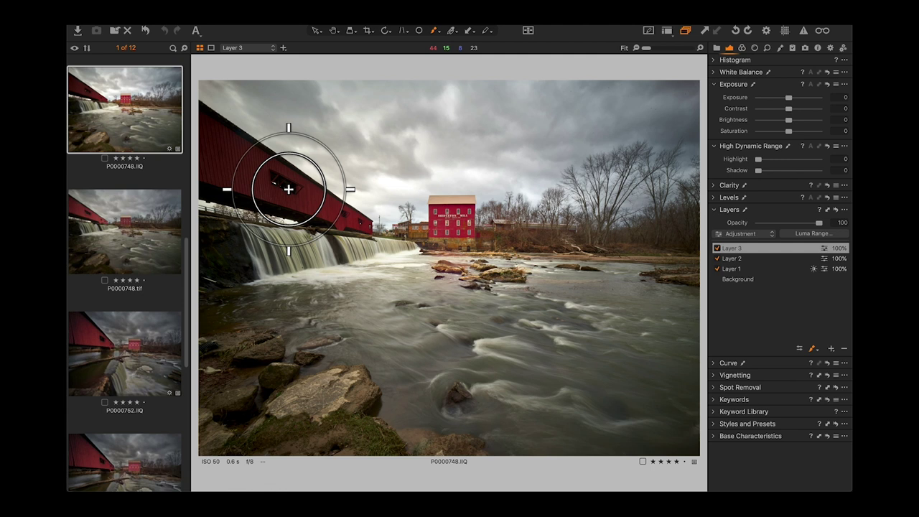
- Brush a mask over the red covered bridge on Layer 3 and erase the spill around its edges with a smaller eraser
{"action": "mouse_move", "coordinate": [288, 189]}
{"action": "left_mouse_down"}
{"action": "mouse_move", "coordinate": [348, 224]}
{"action": "mouse_move", "coordinate": [219, 183]}
{"action": "mouse_move", "coordinate": [208, 147]}
{"action": "left_mouse_up"}
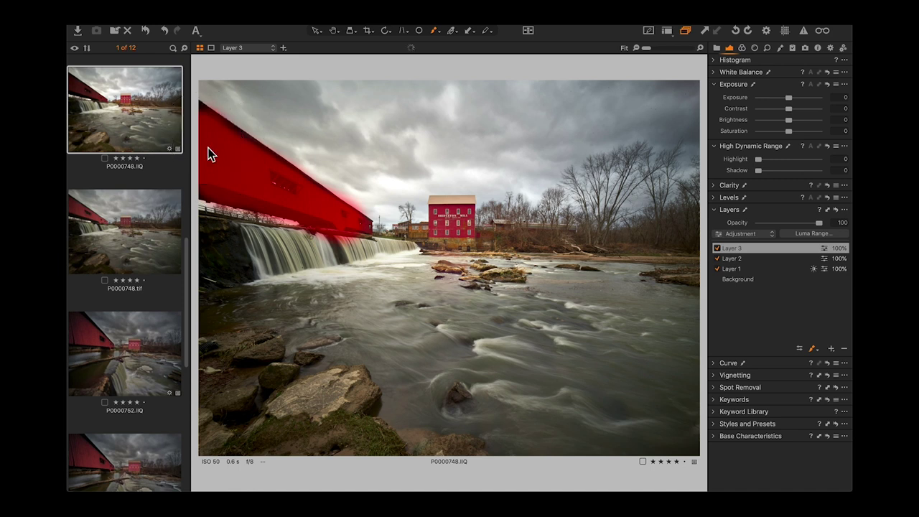
{"action": "right_click", "coordinate": [207, 151]}
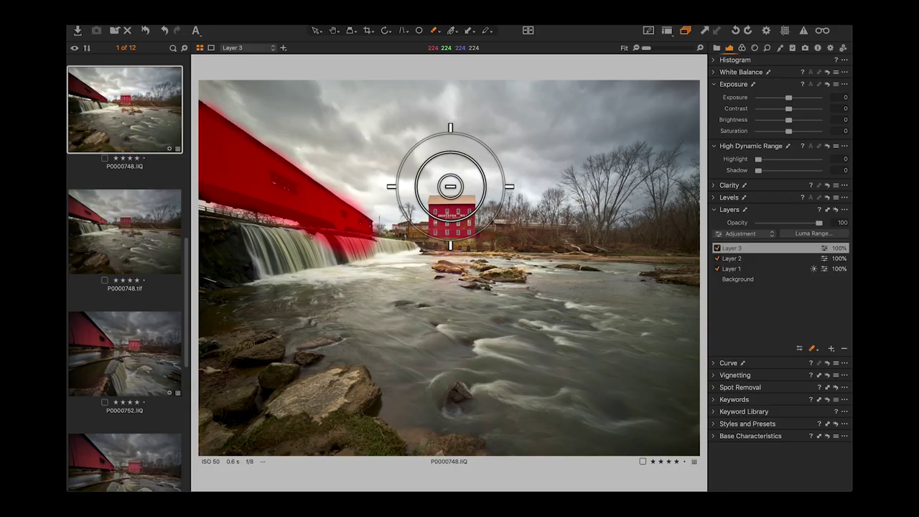
{"action": "scroll", "coordinate": [450, 186], "scroll_direction": "down", "scroll_amount": 5}
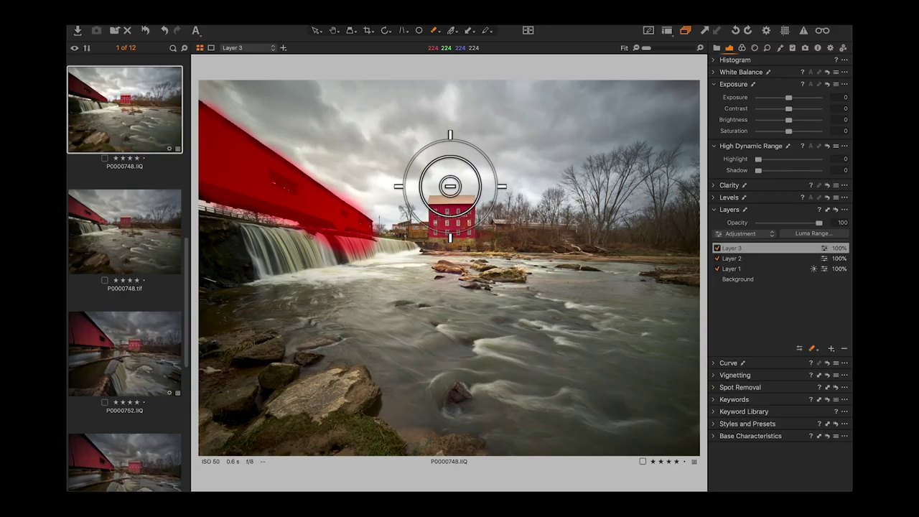
{"action": "right_click", "coordinate": [450, 186]}
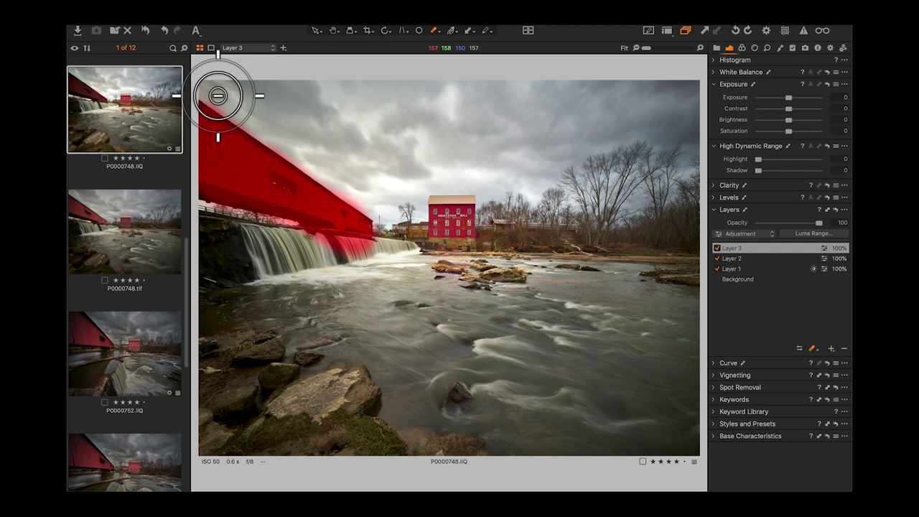
{"action": "mouse_move", "coordinate": [219, 97]}
{"action": "left_mouse_down"}
{"action": "mouse_move", "coordinate": [349, 190]}
{"action": "mouse_move", "coordinate": [395, 205]}
{"action": "mouse_move", "coordinate": [312, 244]}
{"action": "mouse_move", "coordinate": [349, 255]}
{"action": "mouse_move", "coordinate": [338, 251]}
{"action": "mouse_move", "coordinate": [359, 251]}
{"action": "mouse_move", "coordinate": [287, 235]}
{"action": "mouse_move", "coordinate": [282, 207]}
{"action": "mouse_move", "coordinate": [272, 209]}
{"action": "left_mouse_up"}
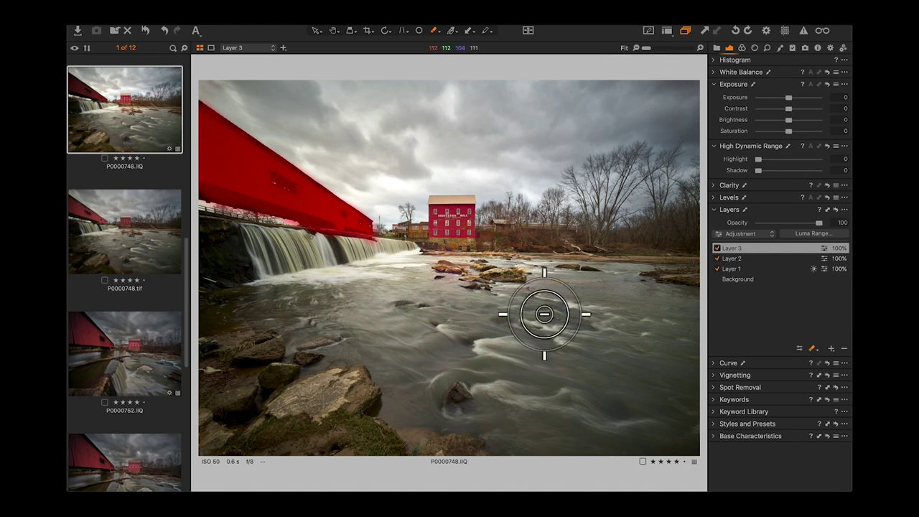
{"action": "key", "text": "m"}
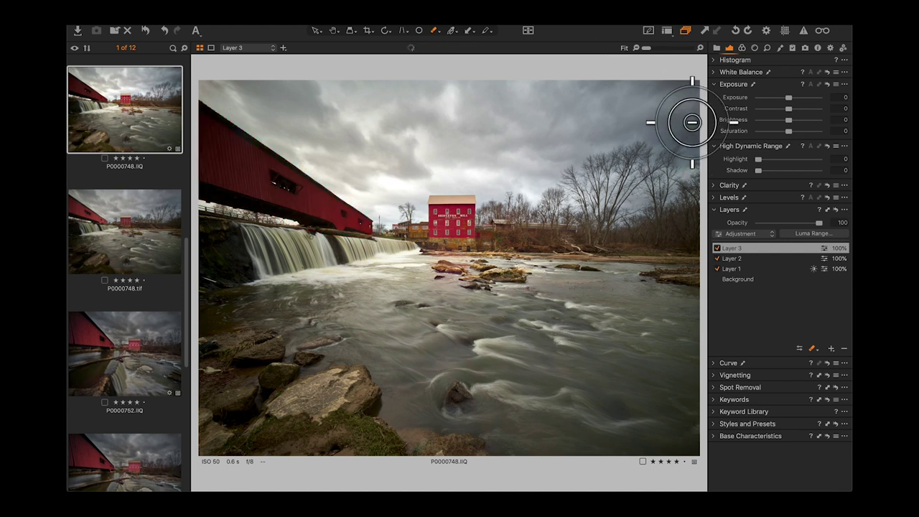
- Sample the covered bridge's red in the advanced Color Editor and set its Saturation to 14.6 and Lightness to 26.4
{"action": "left_click", "coordinate": [741, 48]}
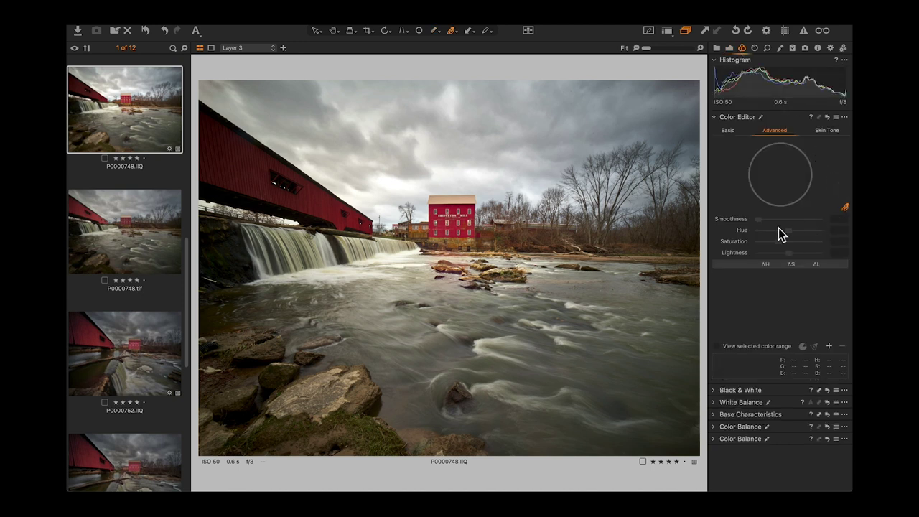
{"action": "left_click", "coordinate": [312, 199]}
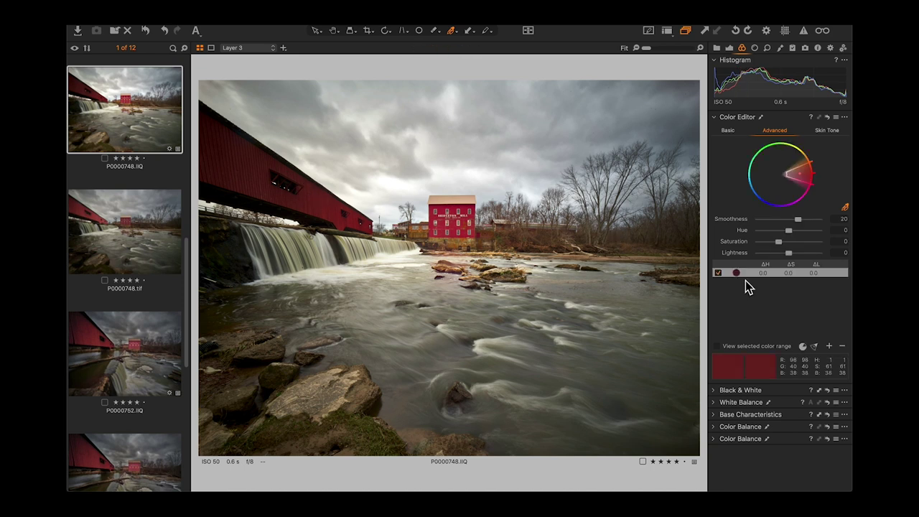
{"action": "left_click_drag", "start_coordinate": [788, 253], "coordinate": [797, 254]}
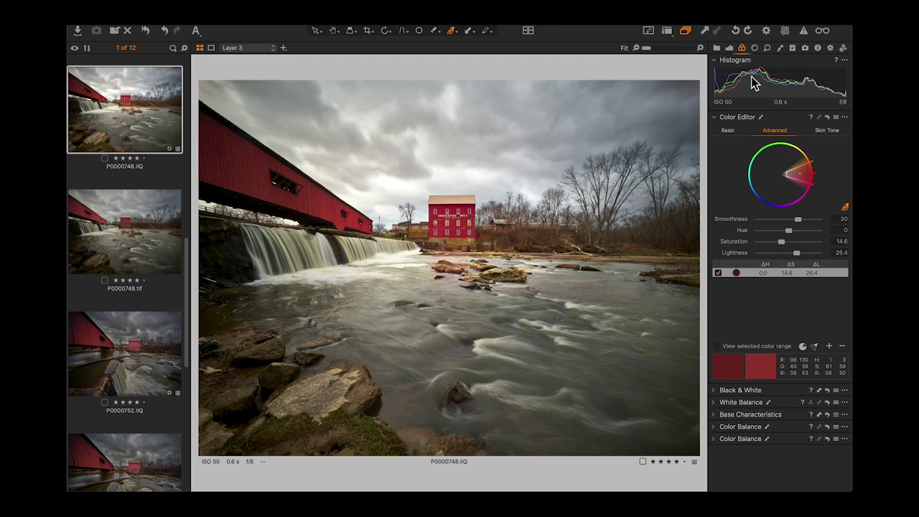
- Brush a mask over the foreground rocks on a new adjustment layer and set its Exposure to -0.58
{"action": "left_click", "coordinate": [729, 49]}
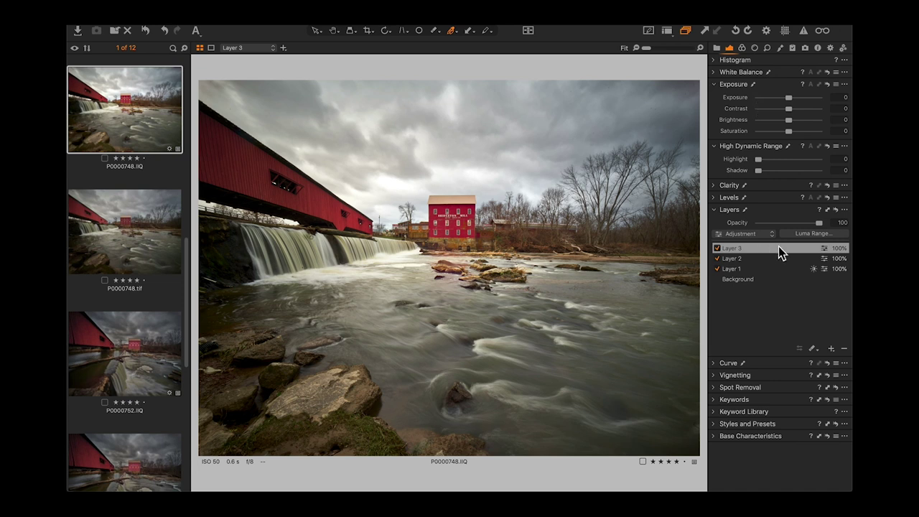
{"action": "left_click", "coordinate": [813, 350]}
{"action": "left_click", "coordinate": [802, 355]}
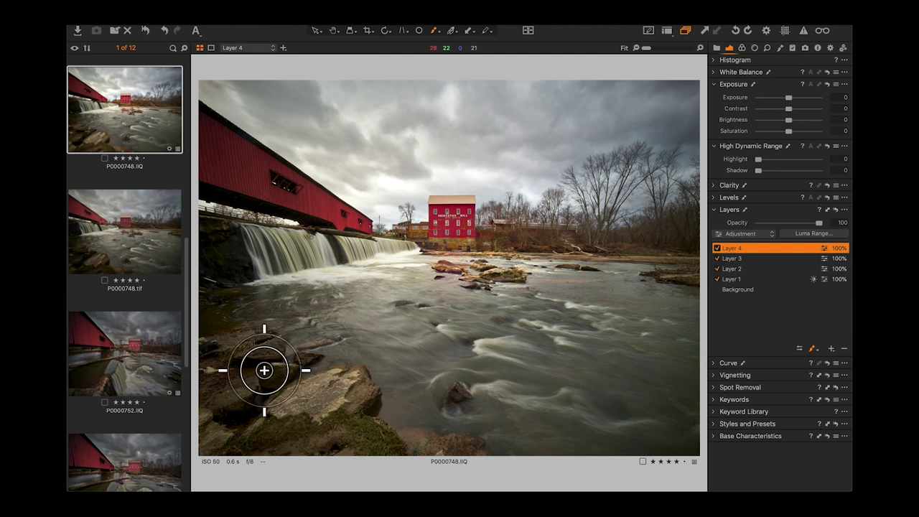
{"action": "right_click", "coordinate": [235, 357]}
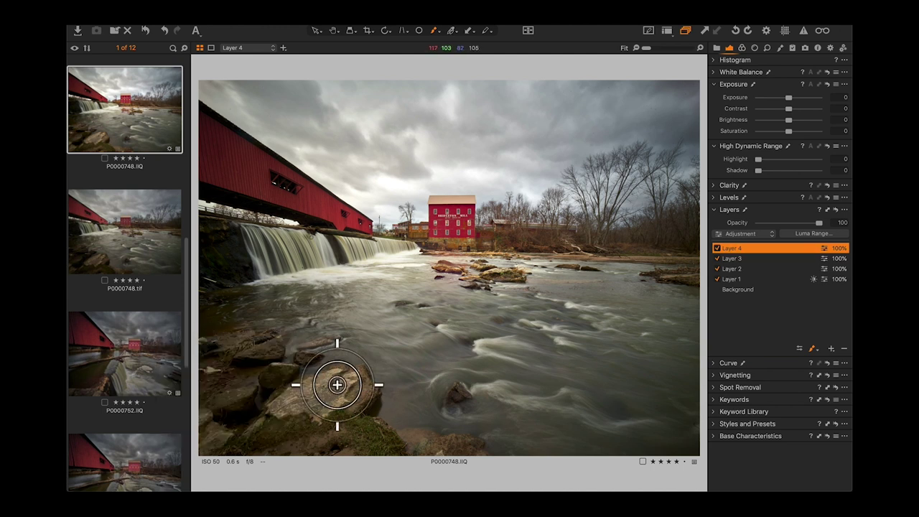
{"action": "mouse_move", "coordinate": [206, 341]}
{"action": "left_mouse_down"}
{"action": "mouse_move", "coordinate": [205, 318]}
{"action": "mouse_move", "coordinate": [278, 368]}
{"action": "mouse_move", "coordinate": [314, 372]}
{"action": "left_mouse_up"}
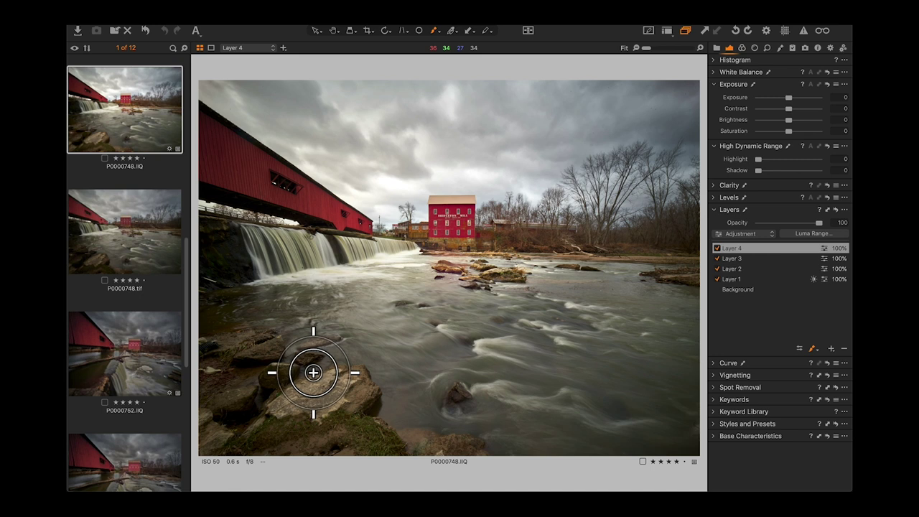
{"action": "key", "text": "m"}
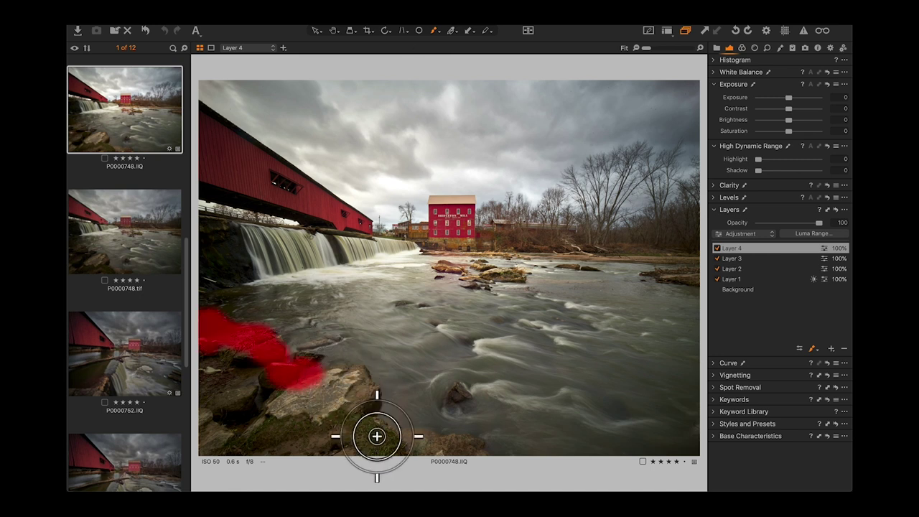
{"action": "left_click_drag", "start_coordinate": [377, 436], "coordinate": [445, 451]}
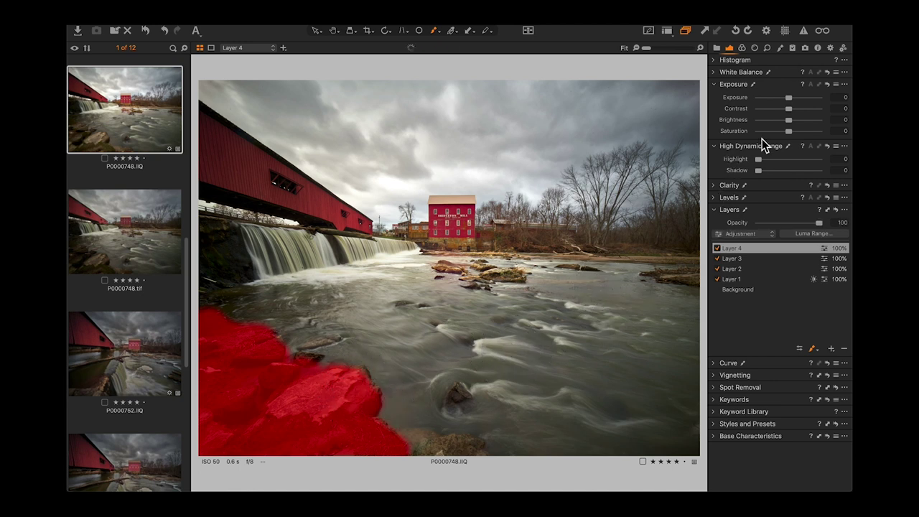
{"action": "key", "text": "m"}
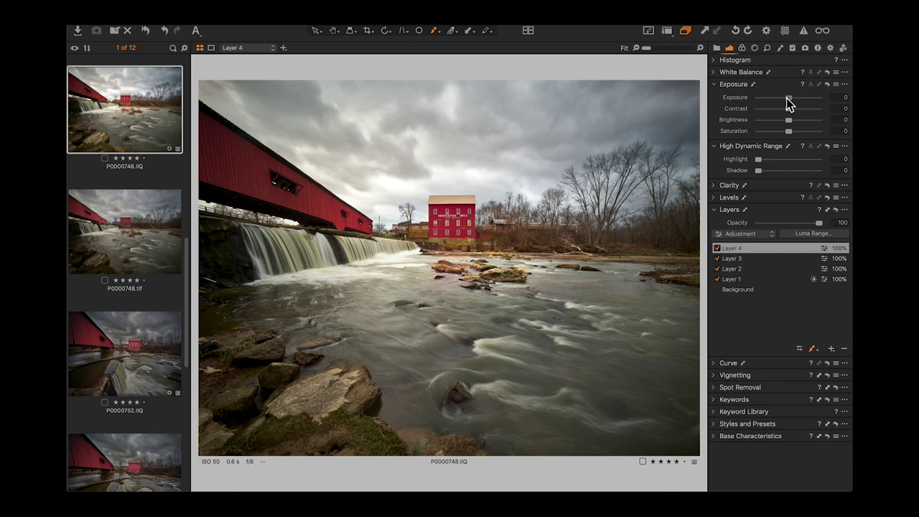
{"action": "left_click_drag", "start_coordinate": [784, 99], "coordinate": [783, 98]}
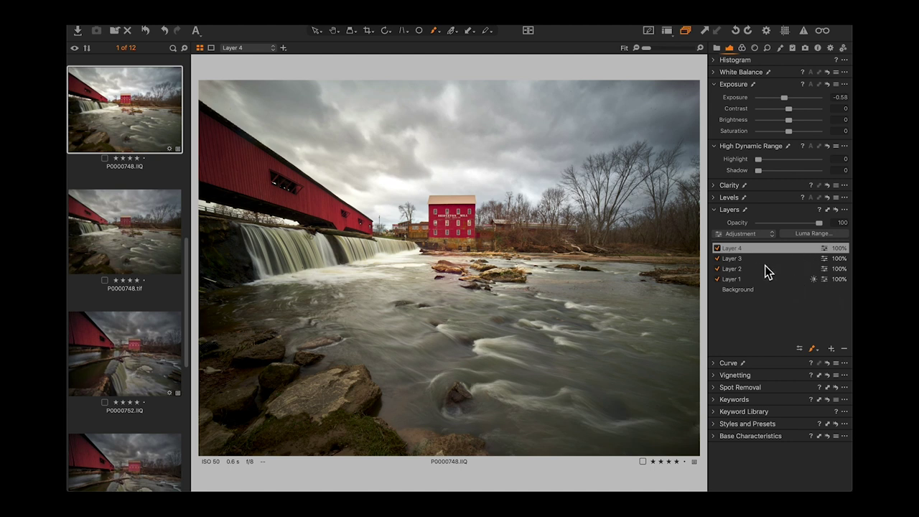
- Switch Layers 4, 3, 2 and 1 off and on in turn to compare each layer's effect on the photo
{"action": "left_click", "coordinate": [717, 249]}
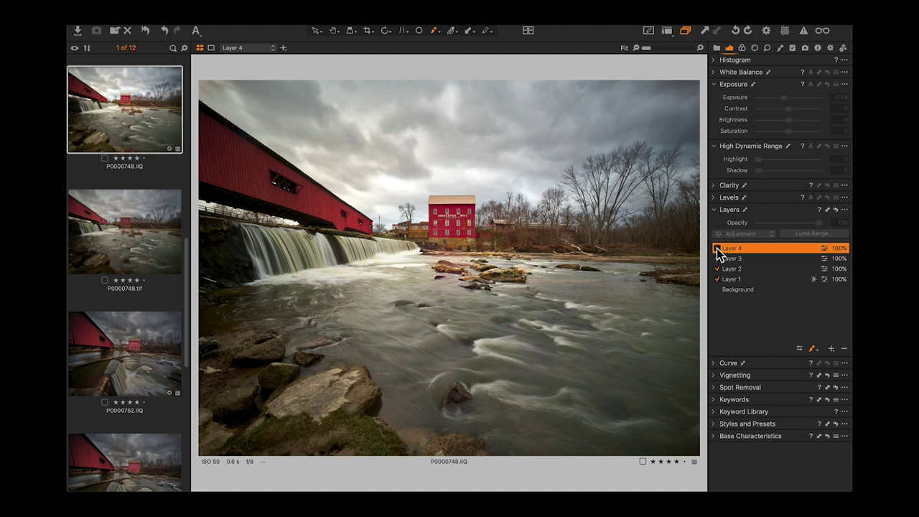
{"action": "left_click", "coordinate": [717, 259]}
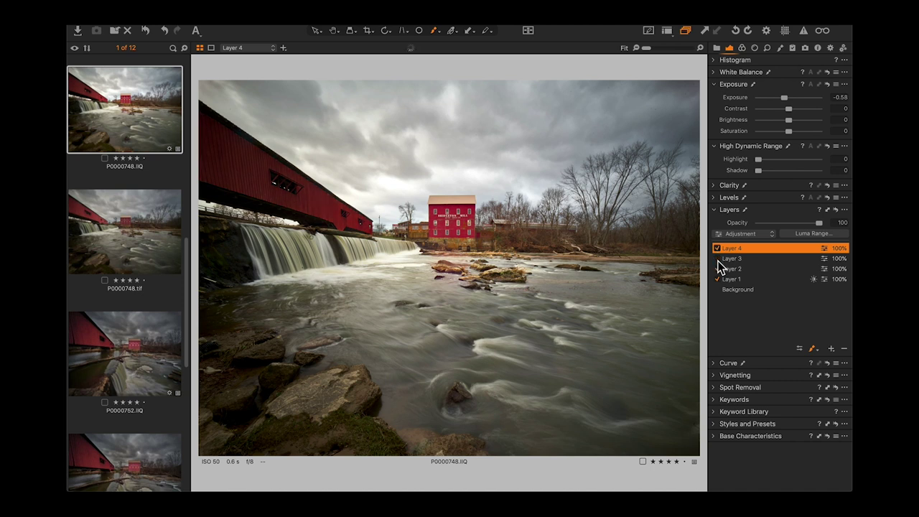
{"action": "left_click", "coordinate": [717, 259]}
{"action": "left_click", "coordinate": [717, 260]}
{"action": "left_click", "coordinate": [718, 262]}
{"action": "left_click", "coordinate": [717, 269]}
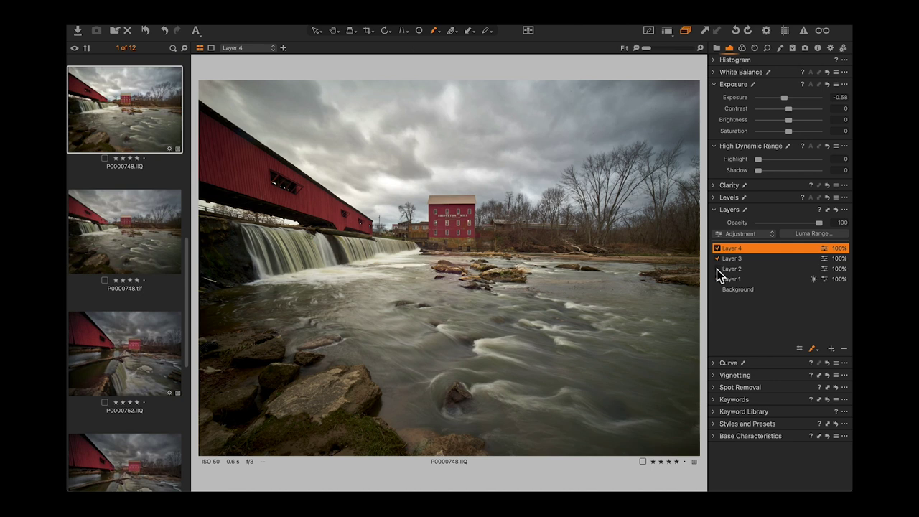
{"action": "left_click", "coordinate": [717, 270]}
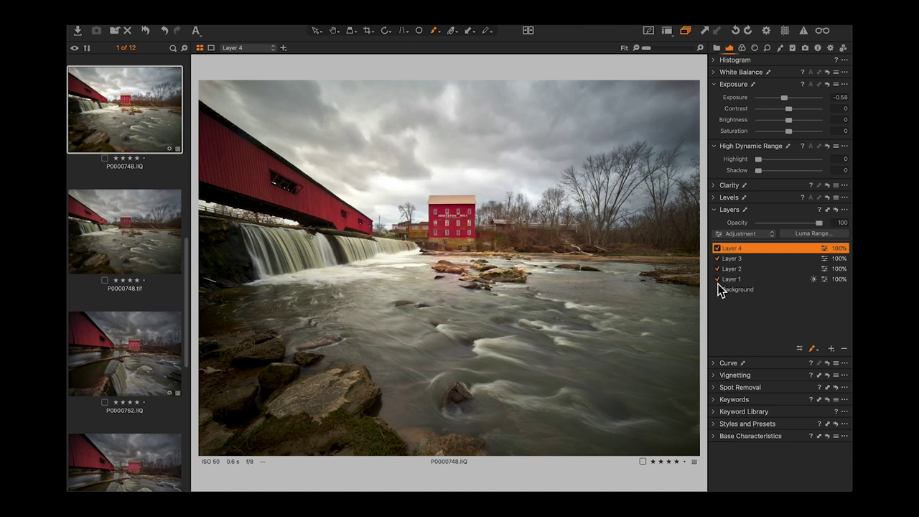
{"action": "left_click", "coordinate": [718, 280]}
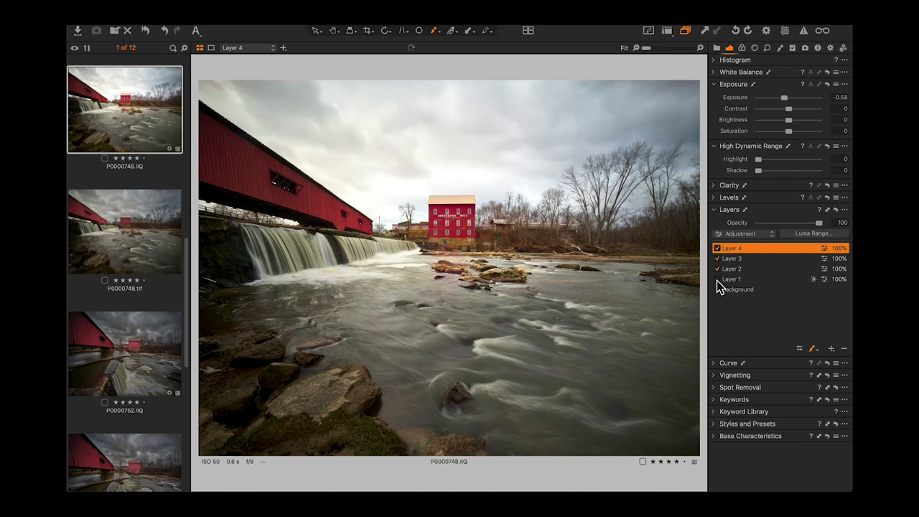
{"action": "left_click", "coordinate": [718, 280]}
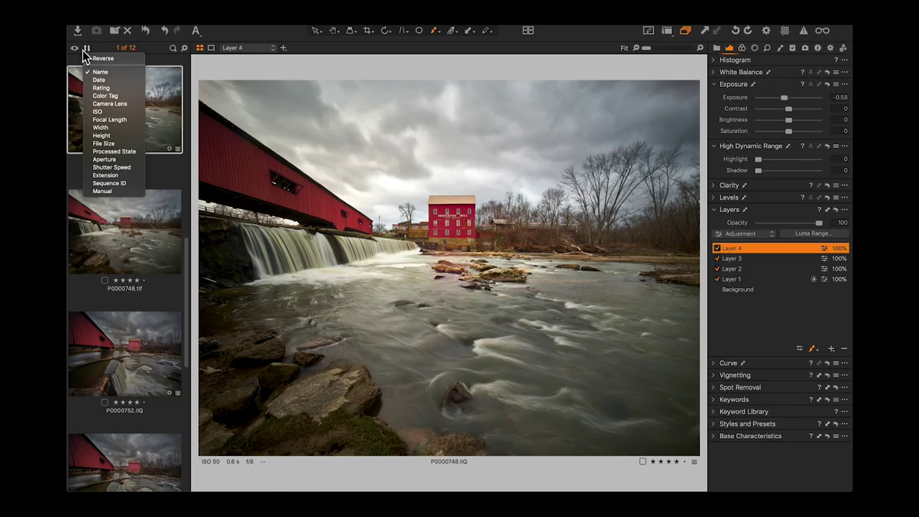
- Sort the browser thumbnails by date and check the available browser view modes
{"action": "left_click", "coordinate": [106, 80]}
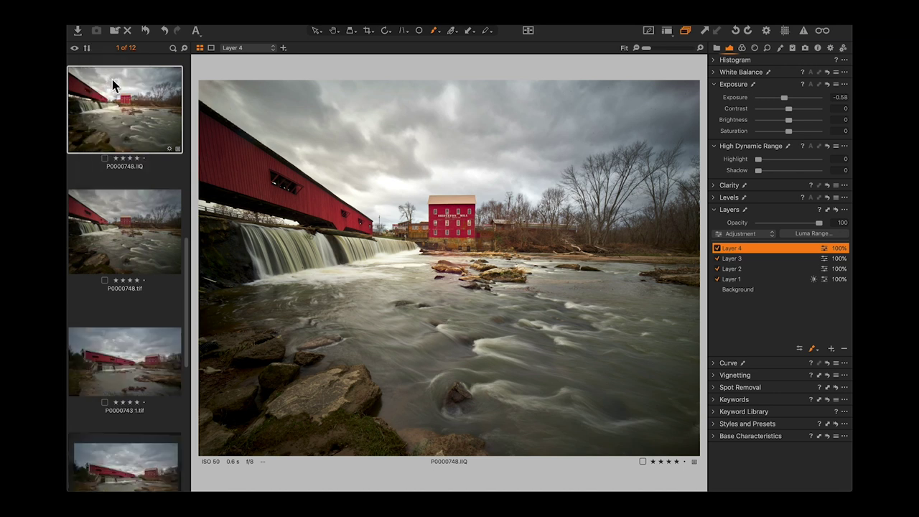
{"action": "left_click", "coordinate": [75, 47]}
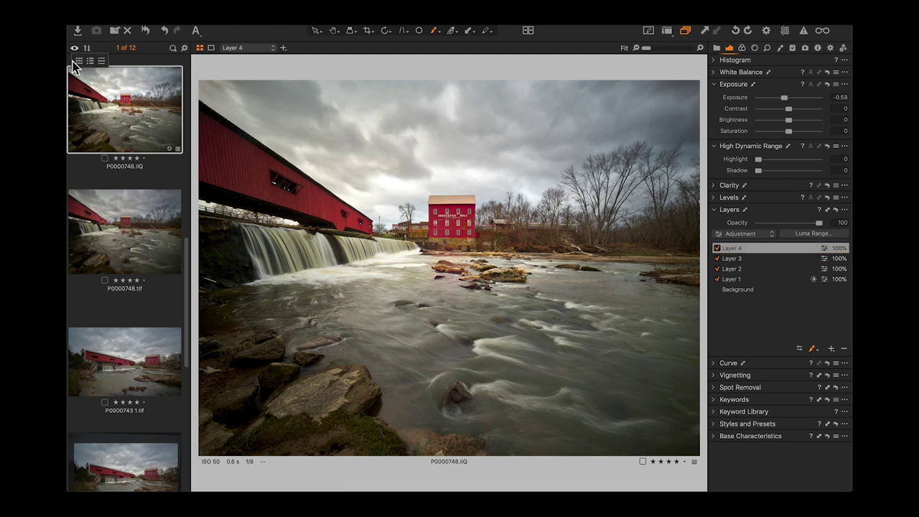
{"action": "left_click", "coordinate": [146, 51]}
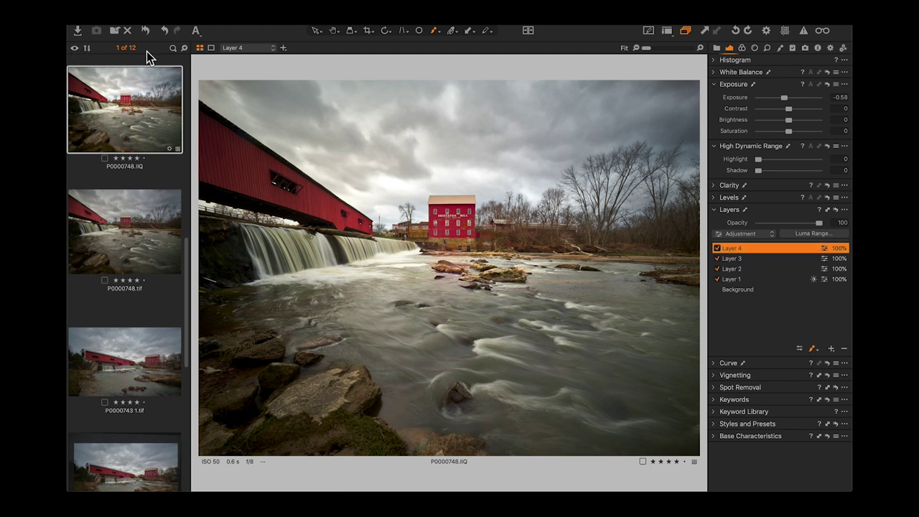
- Clear the active browser filter and locate P0000748.IIQ among all the images
{"action": "left_click", "coordinate": [171, 50]}
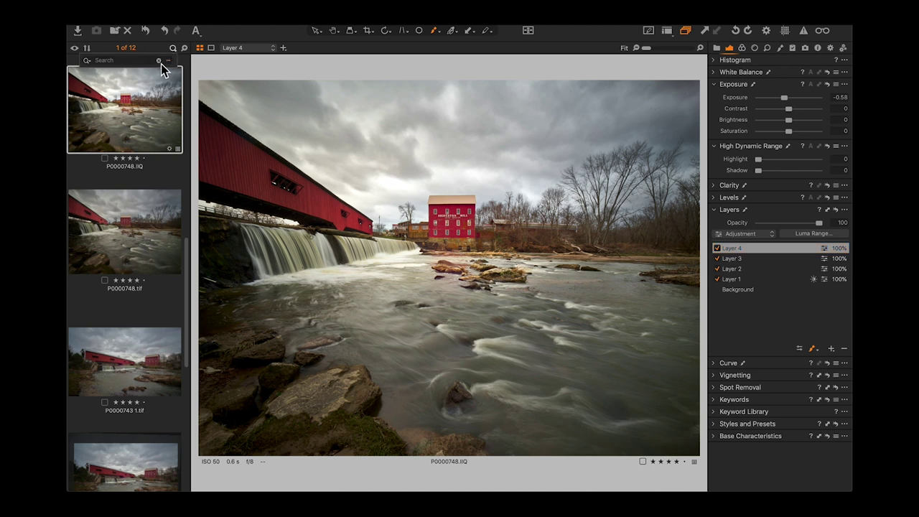
{"action": "left_click", "coordinate": [159, 61]}
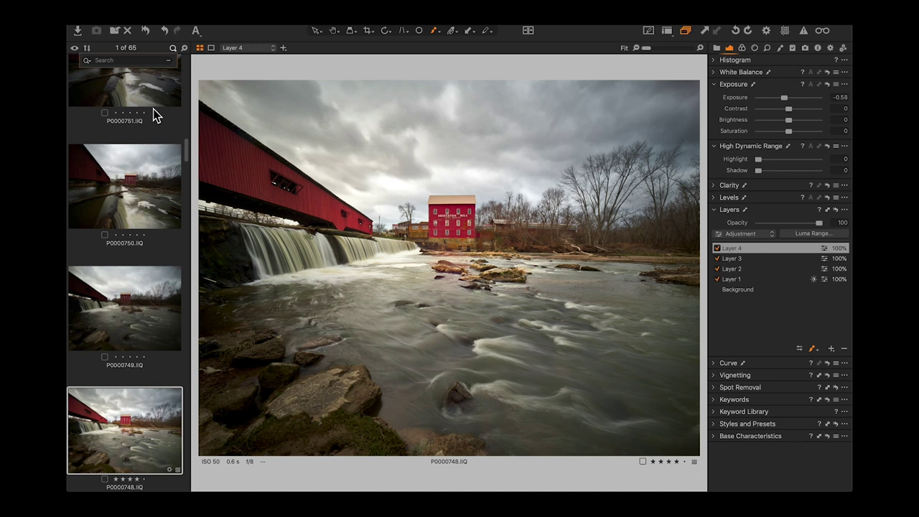
{"action": "left_click", "coordinate": [188, 155]}
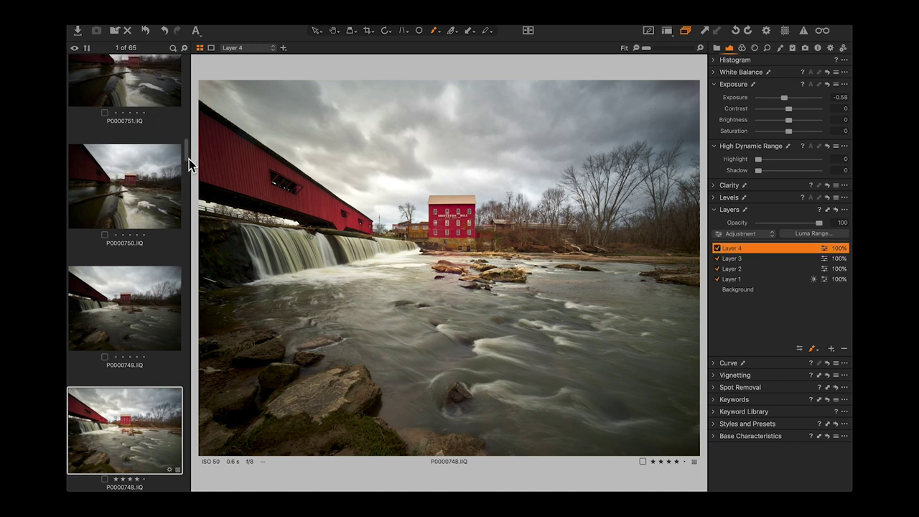
{"action": "left_click_drag", "start_coordinate": [184, 160], "coordinate": [185, 181]}
{"action": "scroll", "coordinate": [185, 179], "scroll_direction": "down", "scroll_amount": 2}
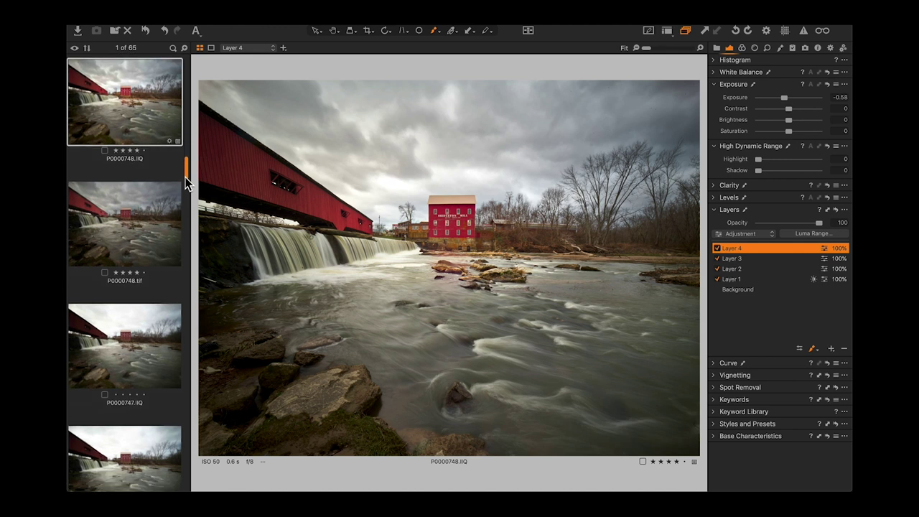
{"action": "scroll", "coordinate": [185, 179], "scroll_direction": "up", "scroll_amount": 1}
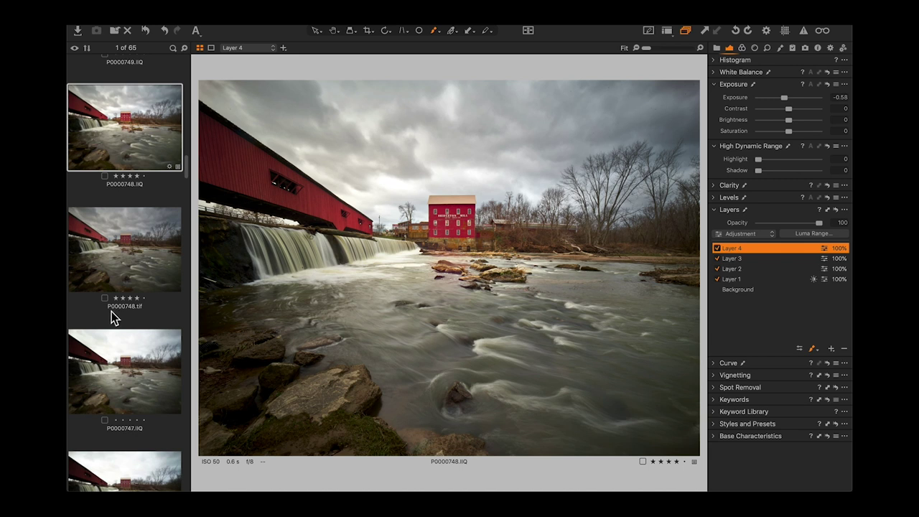
- Copy the adjustments of P0000748.IIQ and apply them to P0000747.IIQ and P0000749.IIQ through the Adjustments Clipboard
{"action": "left_click", "coordinate": [104, 370], "text": "super"}
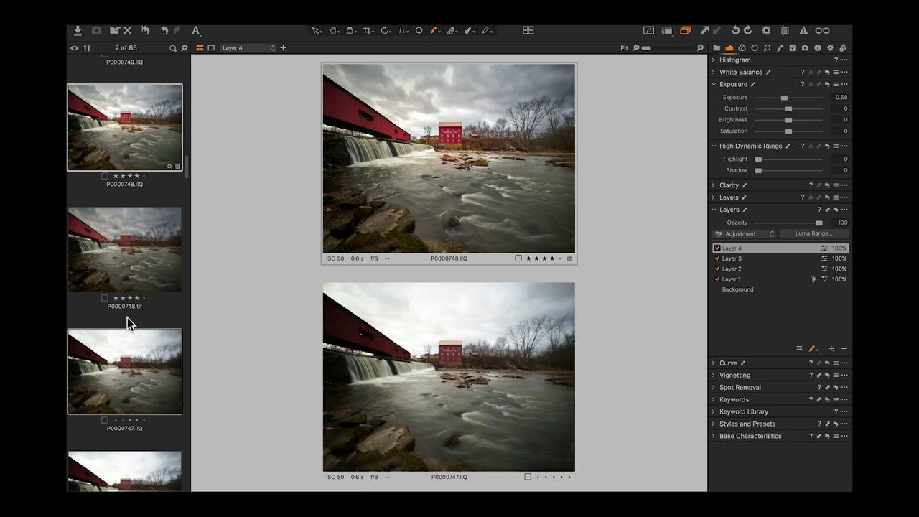
{"action": "scroll", "coordinate": [158, 188], "scroll_direction": "up", "scroll_amount": 3}
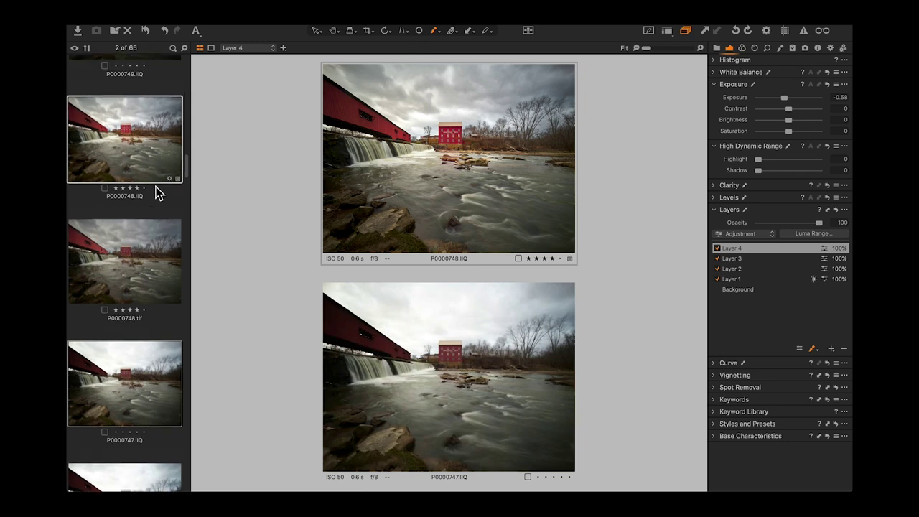
{"action": "scroll", "coordinate": [149, 286], "scroll_direction": "up", "scroll_amount": 5}
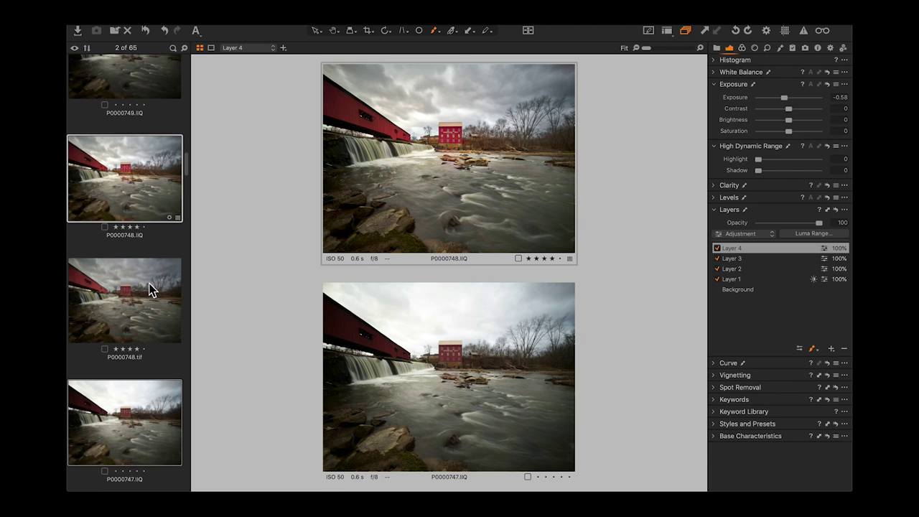
{"action": "left_click", "coordinate": [137, 161], "text": "super"}
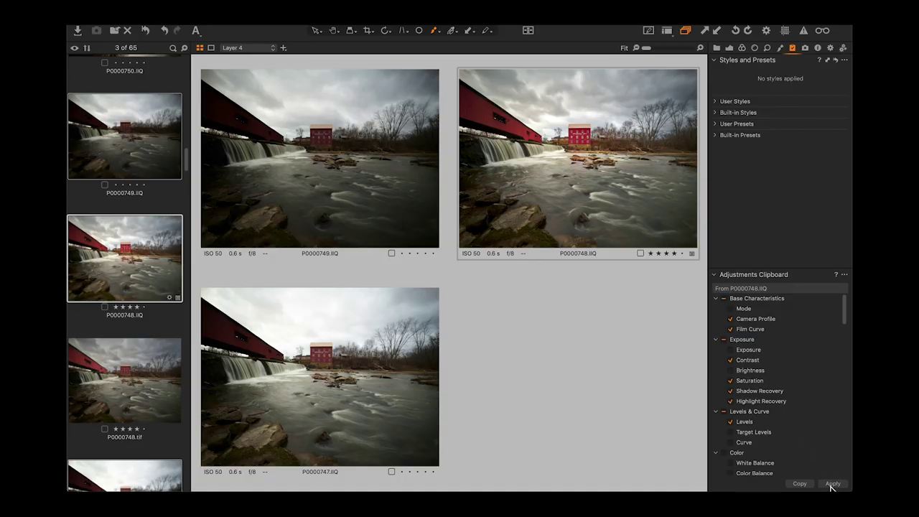
{"action": "left_click", "coordinate": [831, 484]}
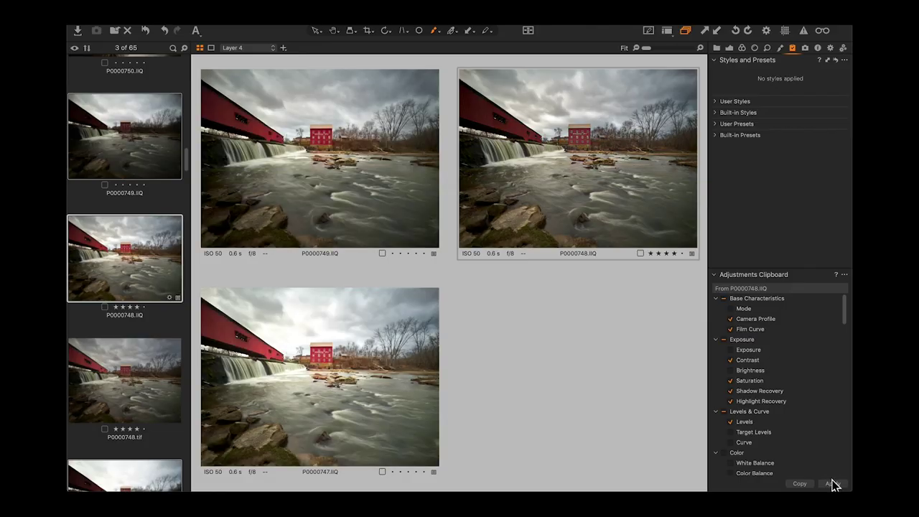
{"action": "left_click", "coordinate": [833, 485]}
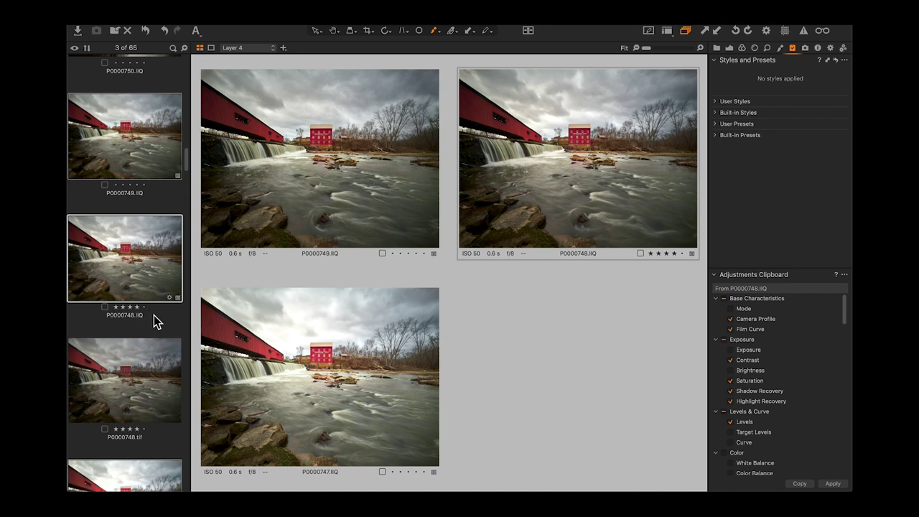
- Refine Layer 1's Luma Range on P0000747.IIQ, setting the lower range to 139 with falloff 77 and adjusting the upper end
{"action": "scroll", "coordinate": [135, 352], "scroll_direction": "down", "scroll_amount": 3}
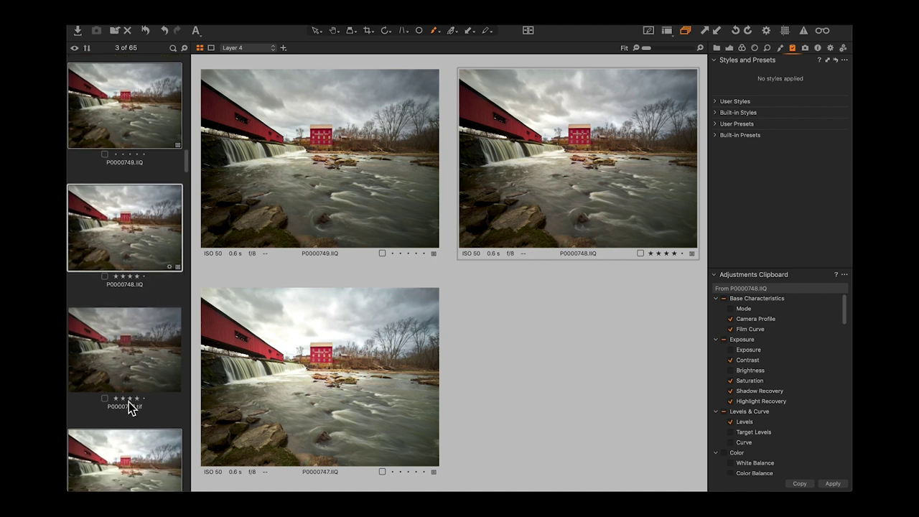
{"action": "key", "text": "super+d"}
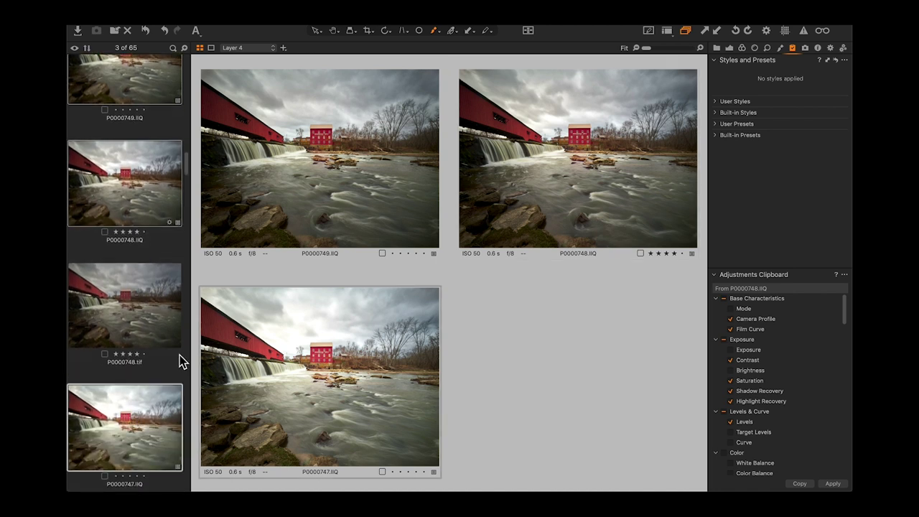
{"action": "left_click", "coordinate": [149, 421]}
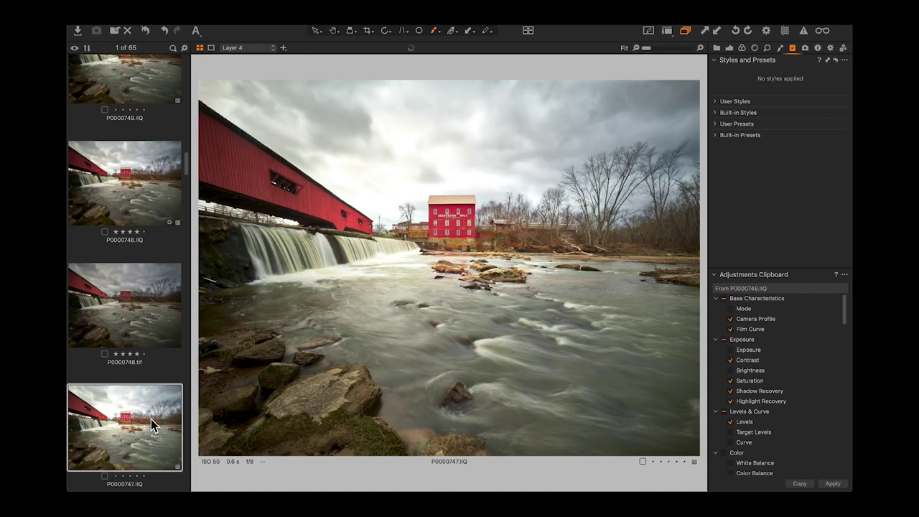
{"action": "left_click", "coordinate": [729, 47]}
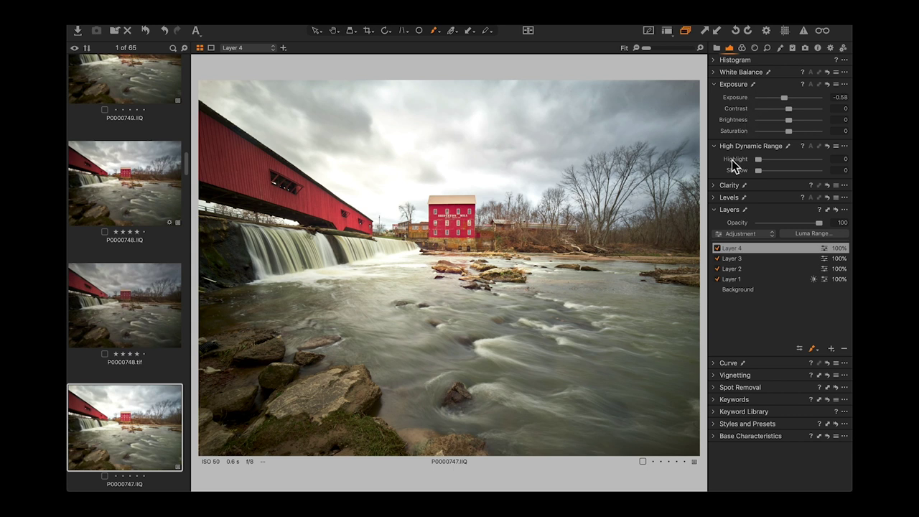
{"action": "left_click", "coordinate": [752, 280]}
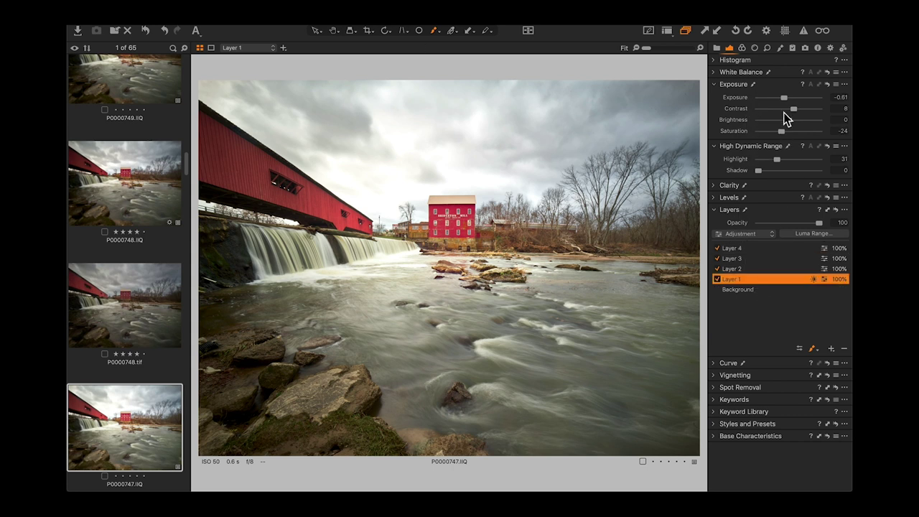
{"action": "left_click", "coordinate": [823, 236]}
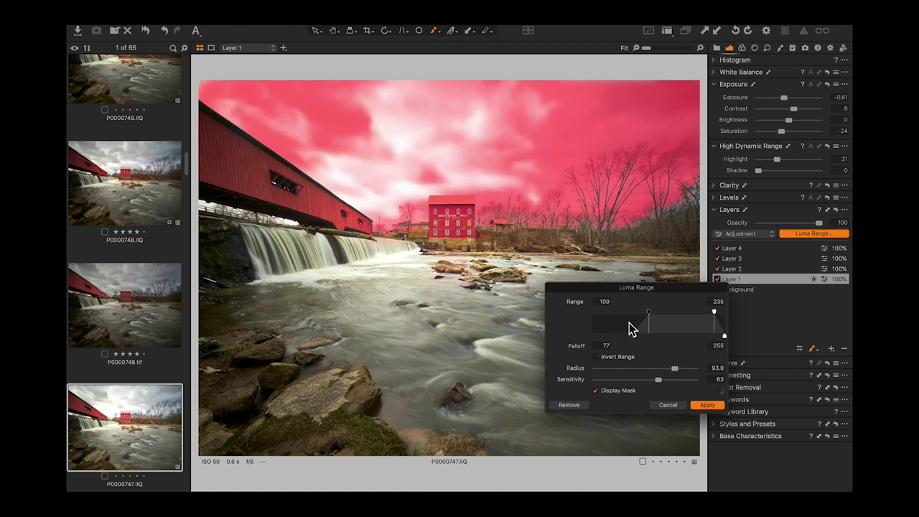
{"action": "left_click_drag", "start_coordinate": [649, 313], "coordinate": [631, 335]}
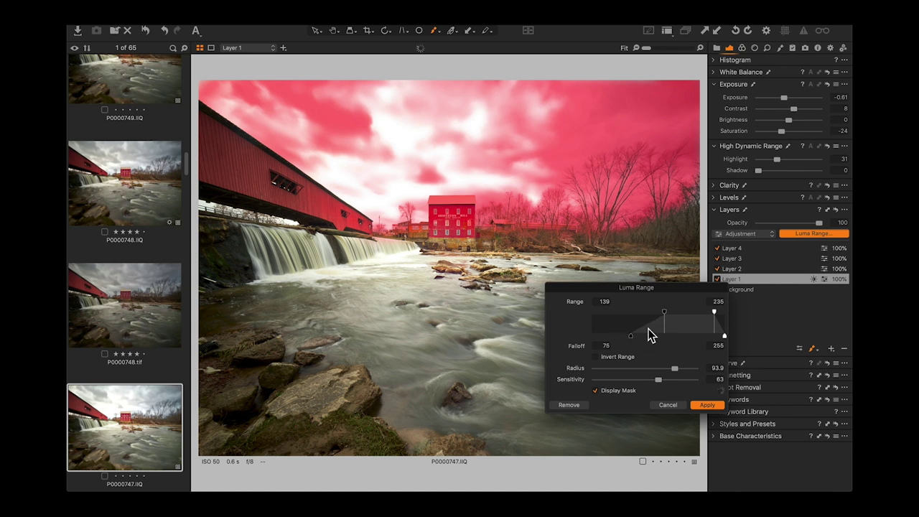
{"action": "left_click_drag", "start_coordinate": [708, 311], "coordinate": [715, 313]}
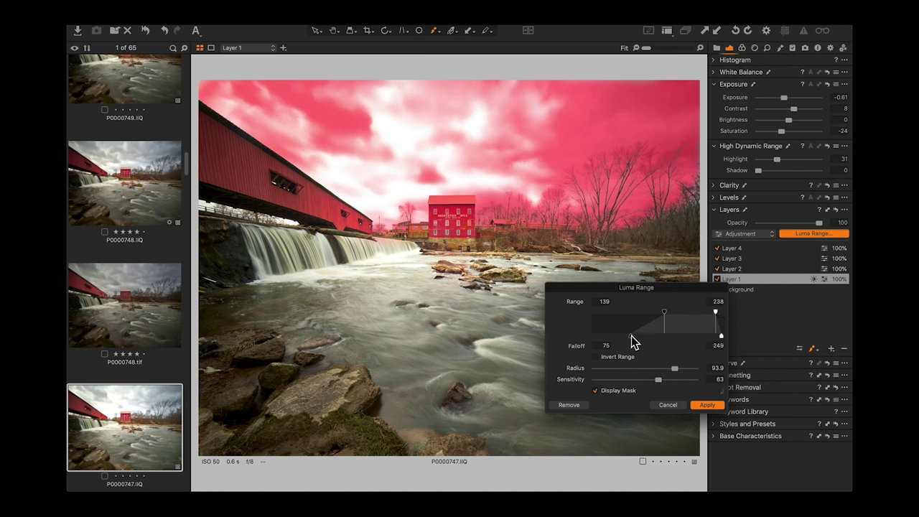
{"action": "left_click_drag", "start_coordinate": [632, 335], "coordinate": [634, 336]}
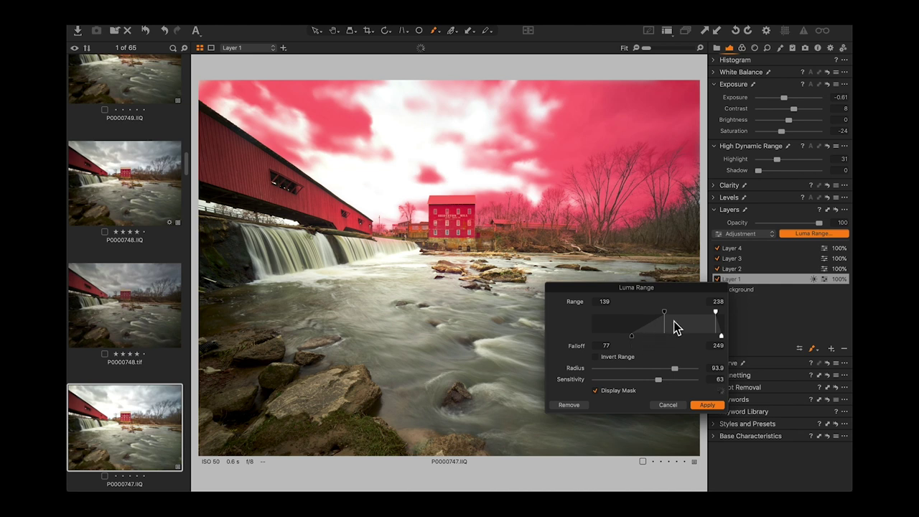
{"action": "left_click_drag", "start_coordinate": [715, 311], "coordinate": [718, 310]}
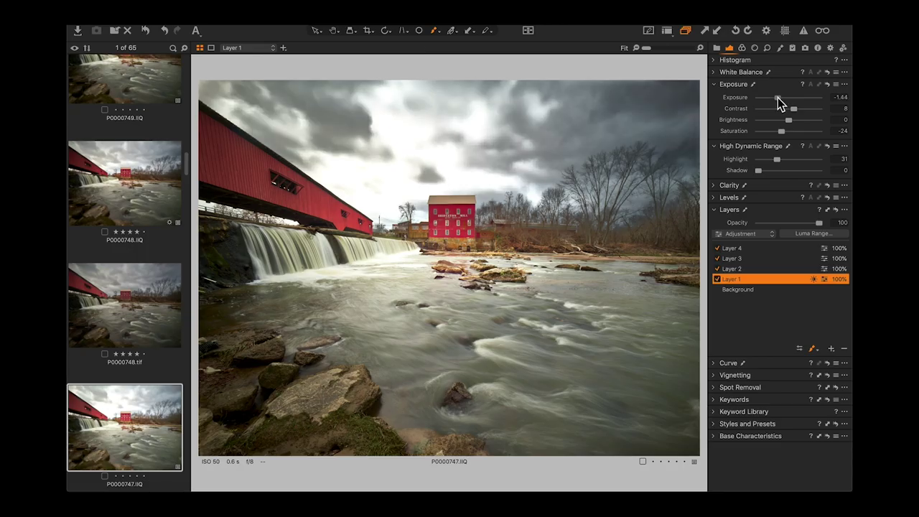
- Set Layer 1's Exposure to -1.38 and Highlight to 46, and the Background's Highlight to 73
{"action": "left_click_drag", "start_coordinate": [777, 98], "coordinate": [779, 98]}
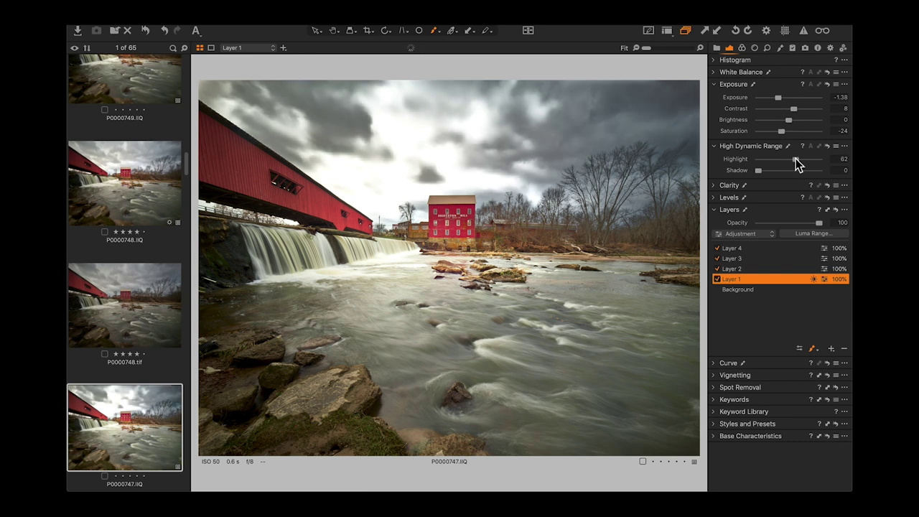
{"action": "left_click_drag", "start_coordinate": [795, 160], "coordinate": [786, 158]}
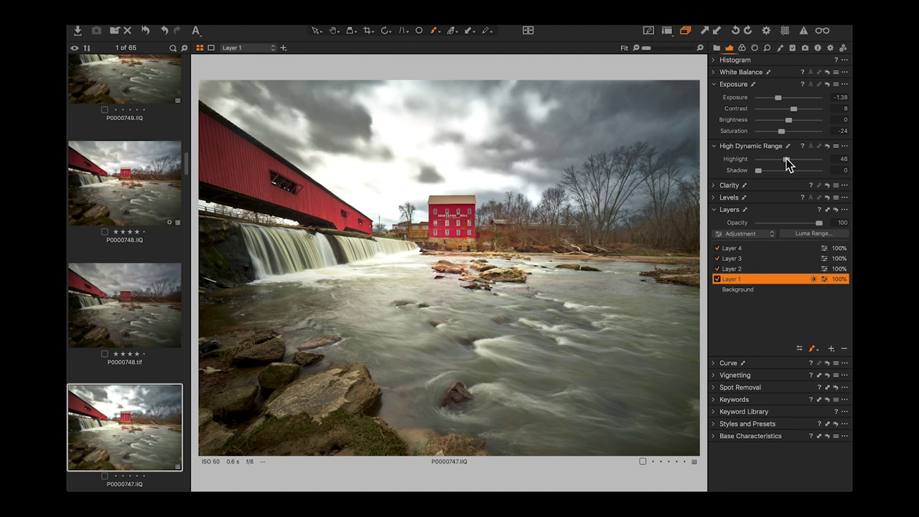
{"action": "left_click", "coordinate": [745, 292]}
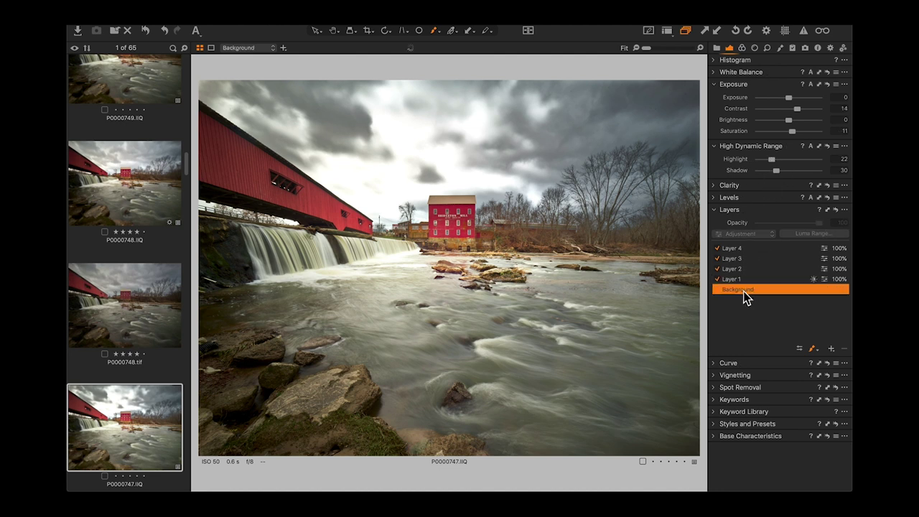
{"action": "left_click_drag", "start_coordinate": [794, 160], "coordinate": [800, 159]}
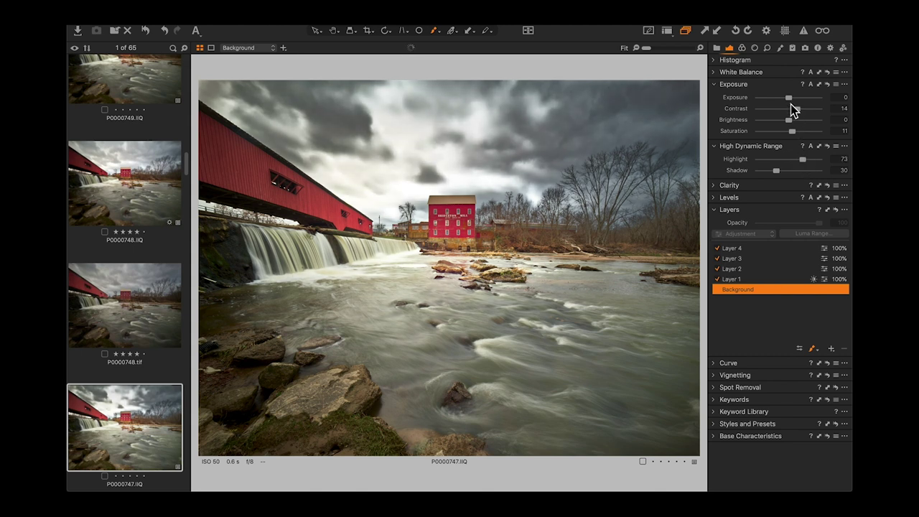